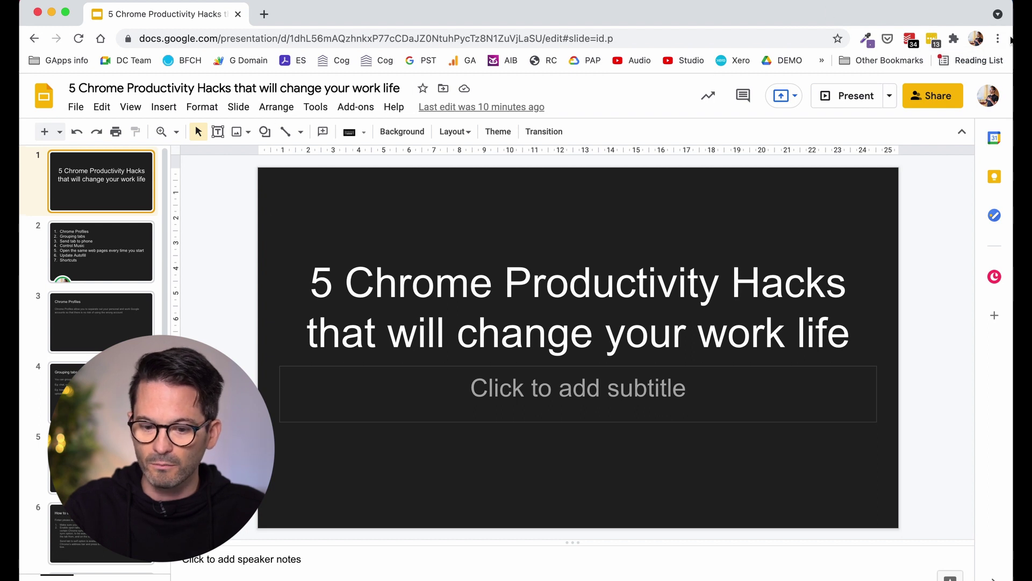
Open another Chrome profile's window and switch to its Google Drive tab
left_click(977, 39)
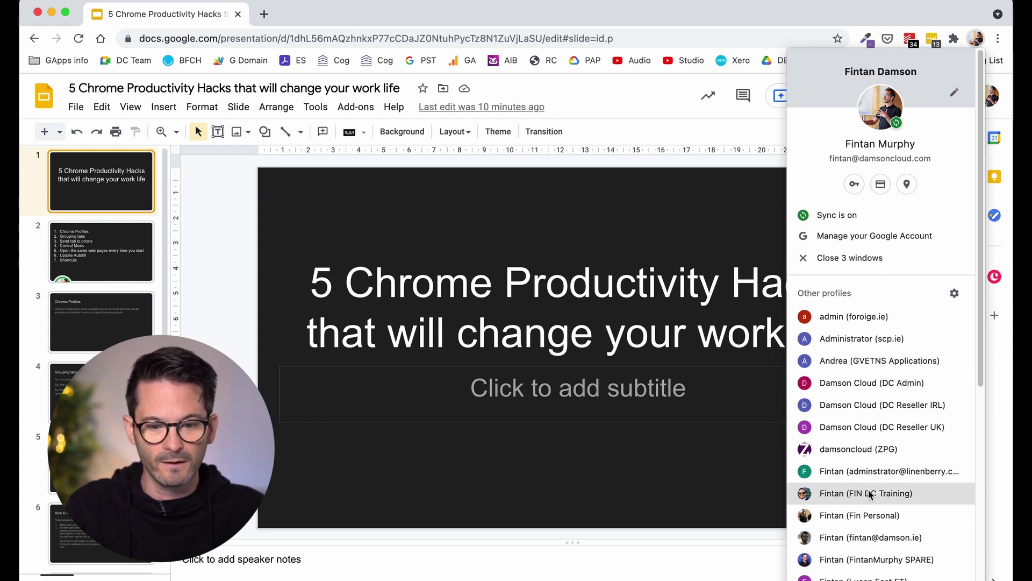
left_click(870, 494)
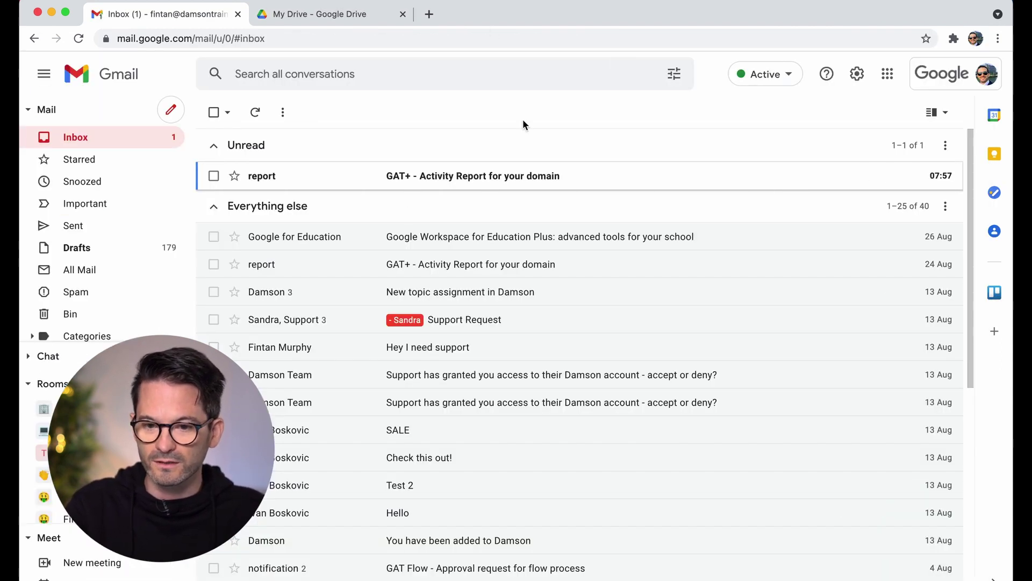
left_click(271, 14)
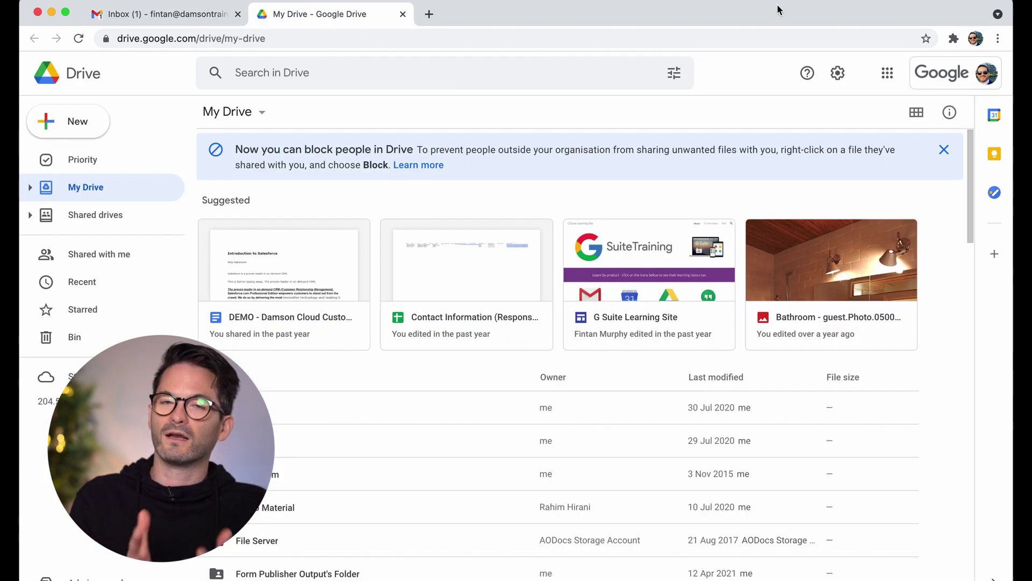
Resize and reposition the Drive and Slides windows so both are visible
left_click(976, 40)
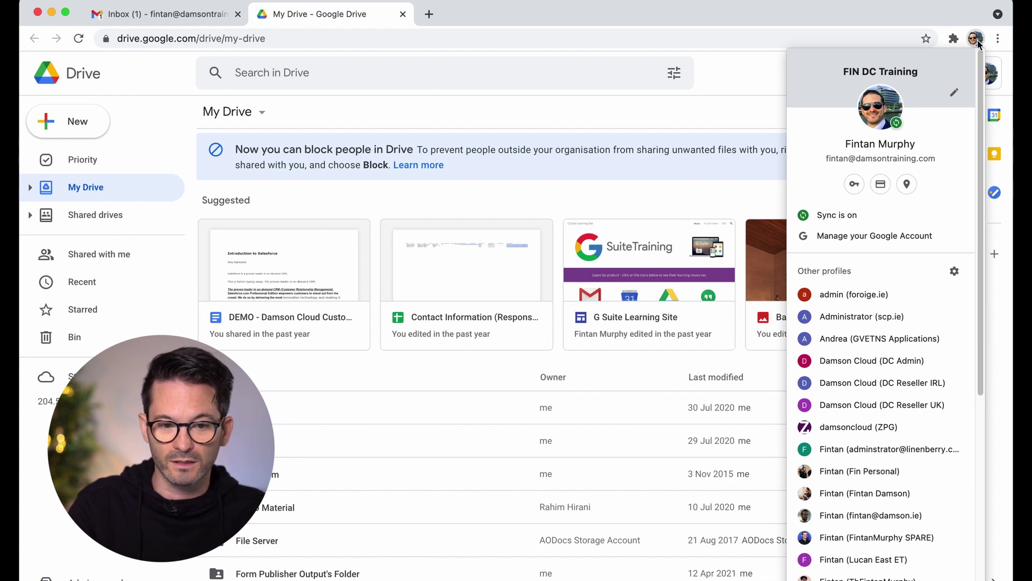
left_click(957, 23)
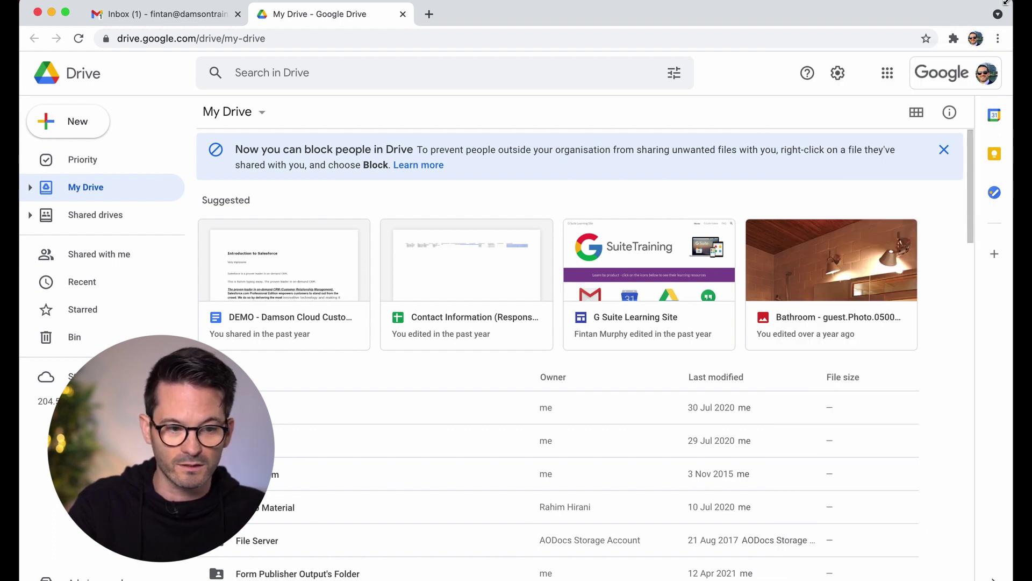
left_click_drag(1006, 2, 604, 25)
left_click(661, 11)
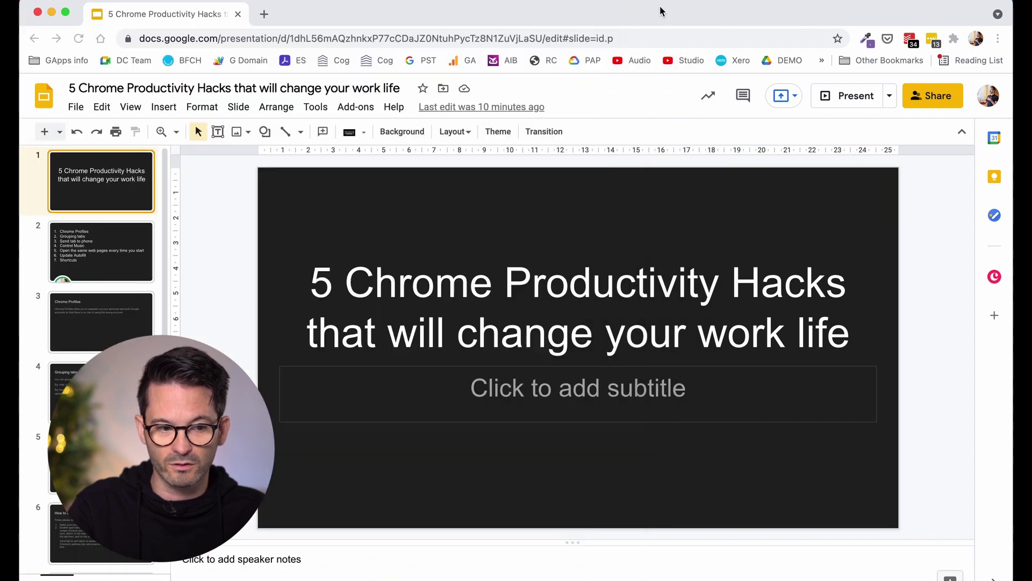
mouse_move(155, 20)
left_mouse_down()
mouse_move(454, 356)
mouse_move(261, 56)
mouse_move(179, 51)
mouse_move(222, 34)
mouse_move(147, 31)
mouse_move(264, 78)
mouse_move(124, 48)
mouse_move(150, 30)
left_mouse_up()
left_click_drag(432, 25, 447, 51)
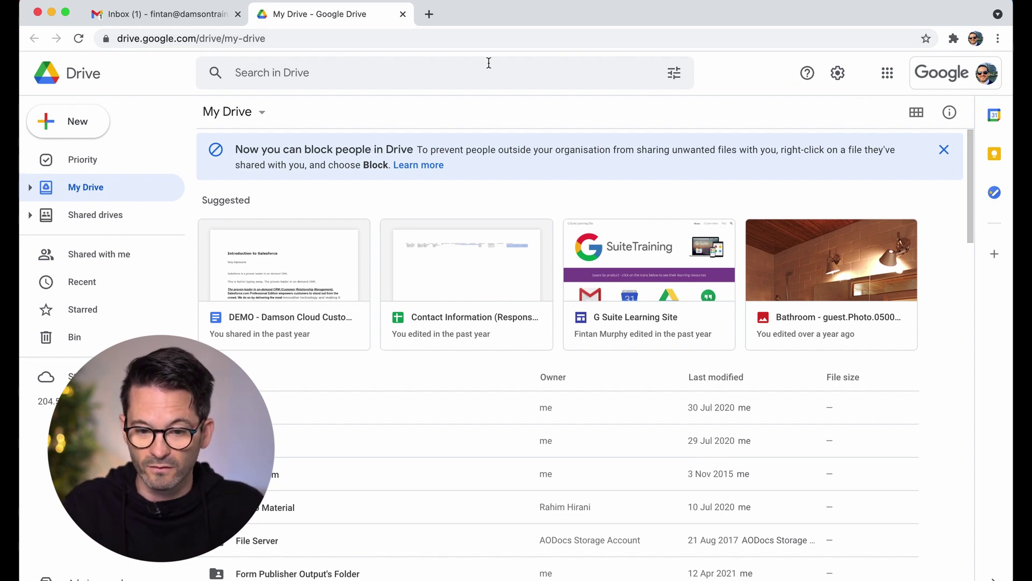
From the profile list, start adding a new Chrome profile
left_click(977, 39)
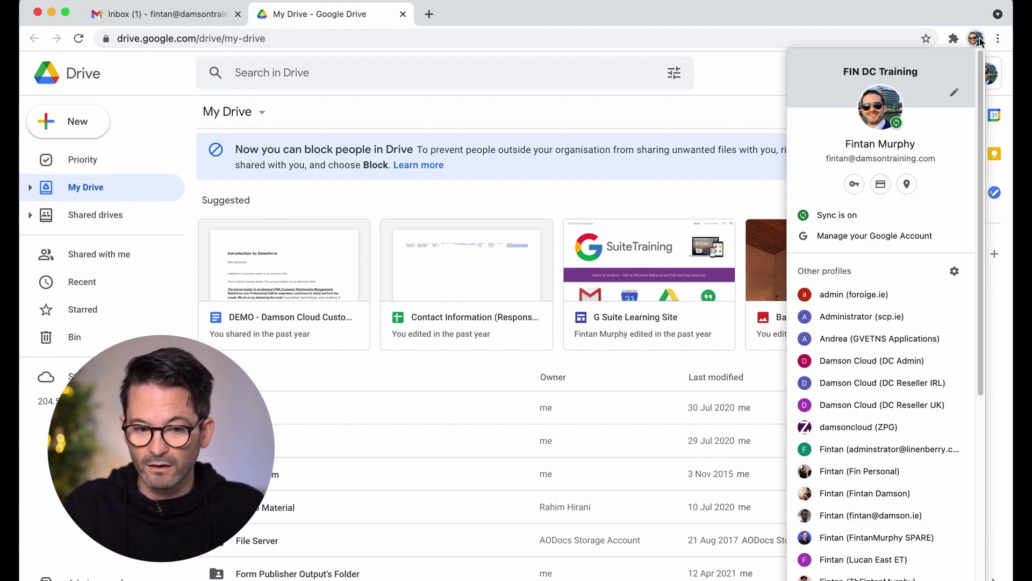
scroll(837, 347, "down", 5)
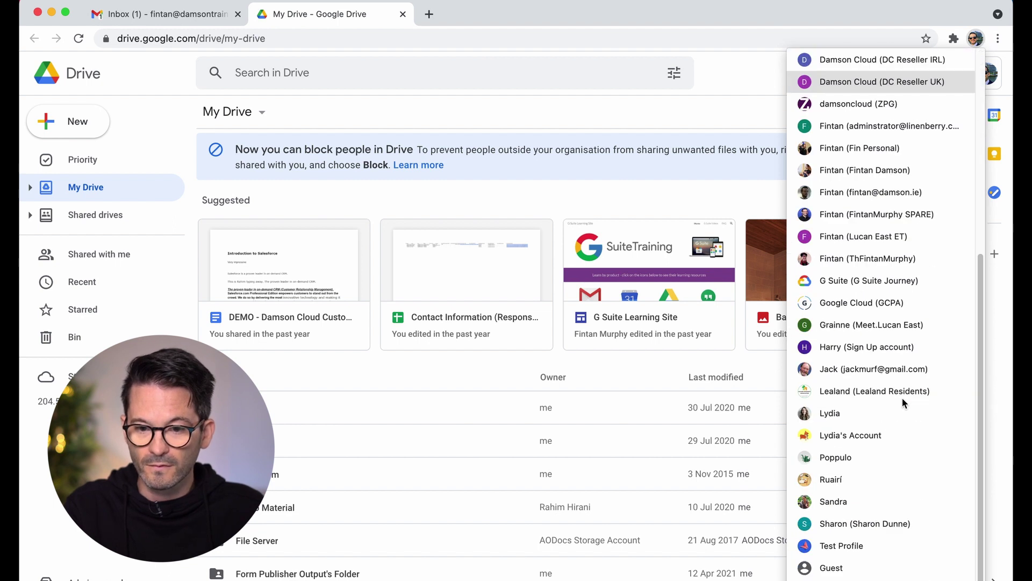
scroll(834, 346, "up", 5)
scroll(868, 401, "down", 5)
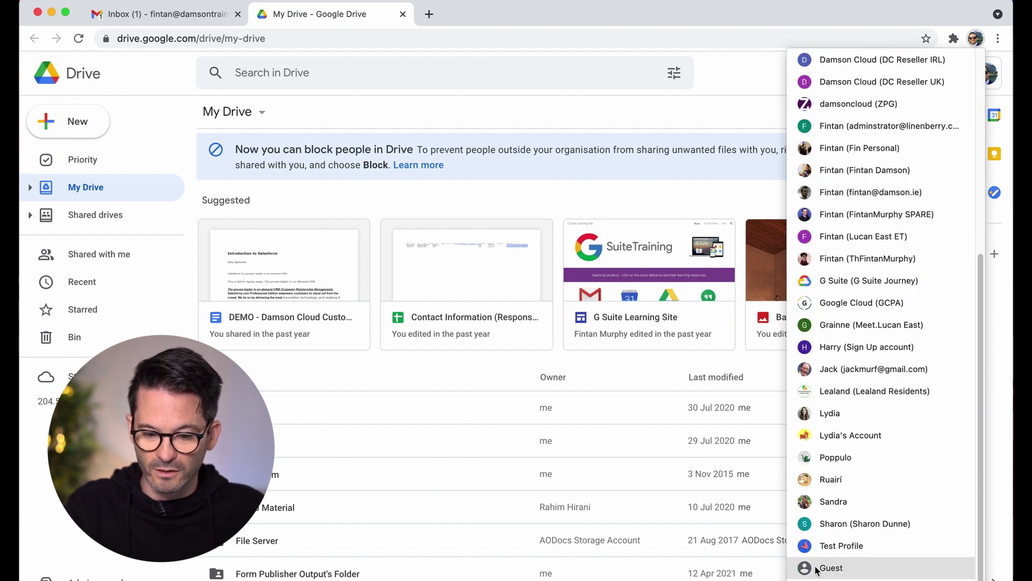
left_click(831, 576)
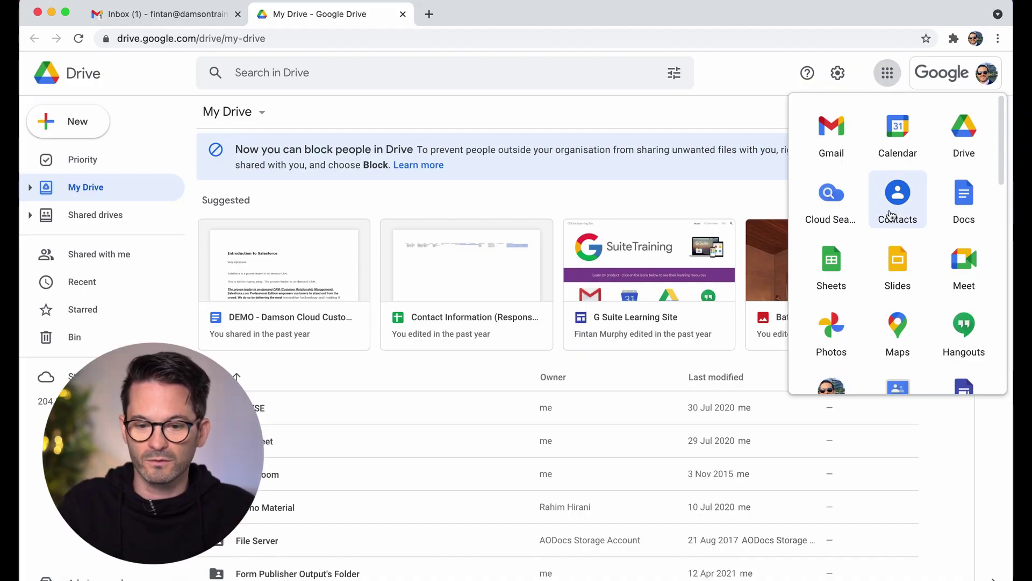
Open Contacts, Calendar and Meet from the Google apps grid, then move the Drive tab before Meet
left_click(897, 194)
key("ctrl+shift+Tab")
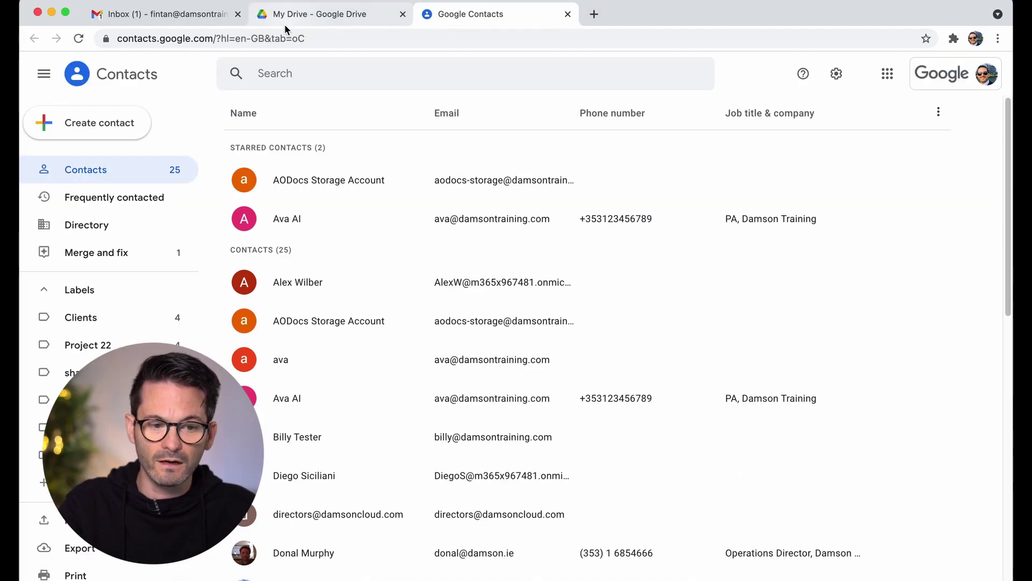
left_click(894, 81)
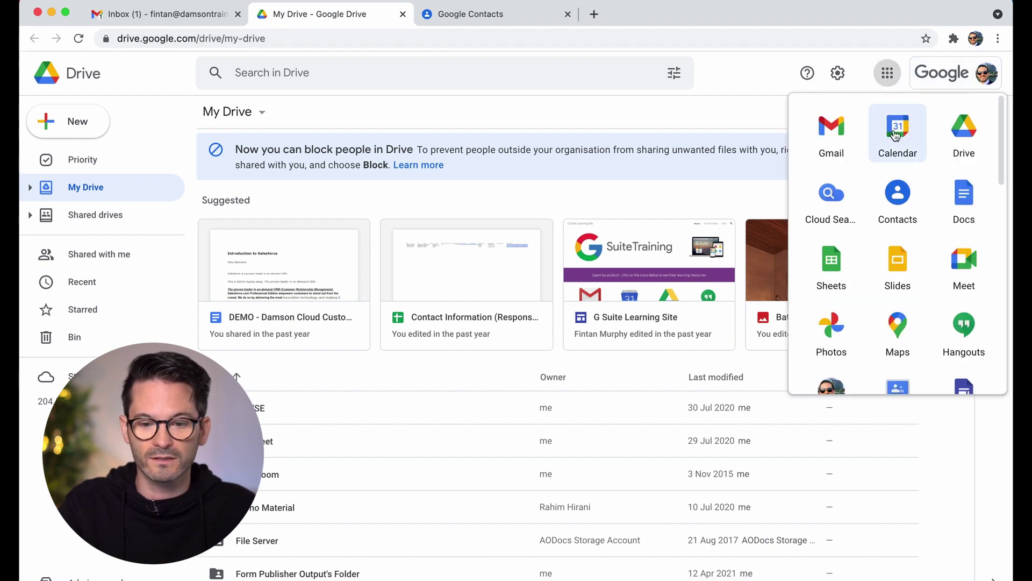
left_click(912, 144)
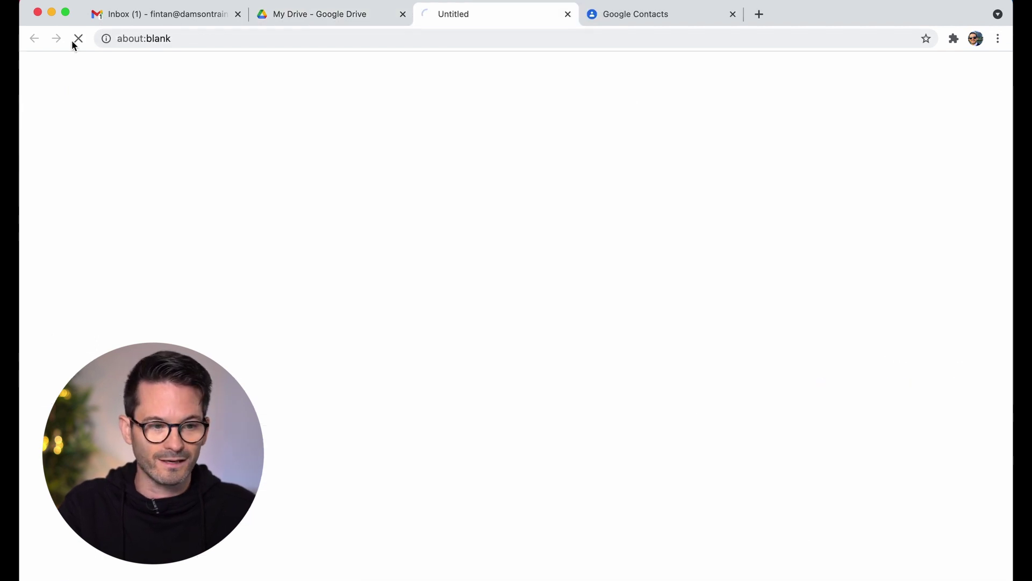
left_click(110, 14)
left_click(890, 77)
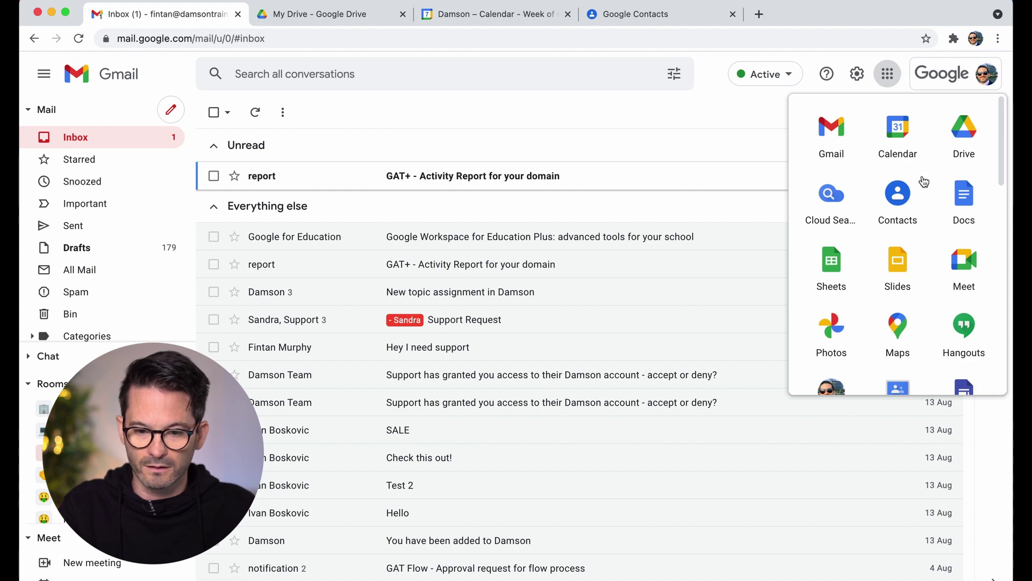
left_click(951, 268)
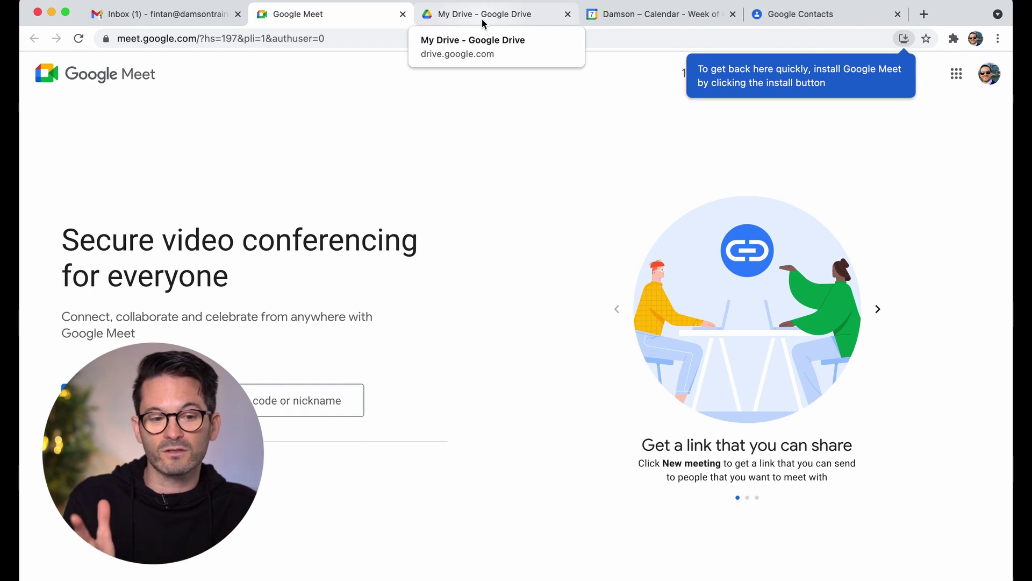
left_click_drag(483, 22, 265, 16)
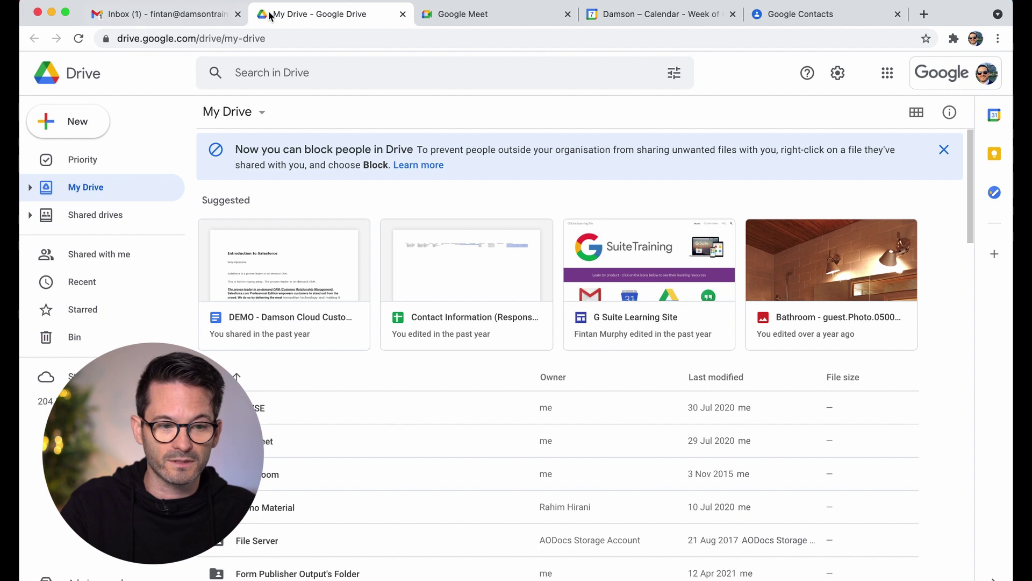
Pin the Gmail inbox tab, then bring up the Drive tab's options
right_click(271, 16)
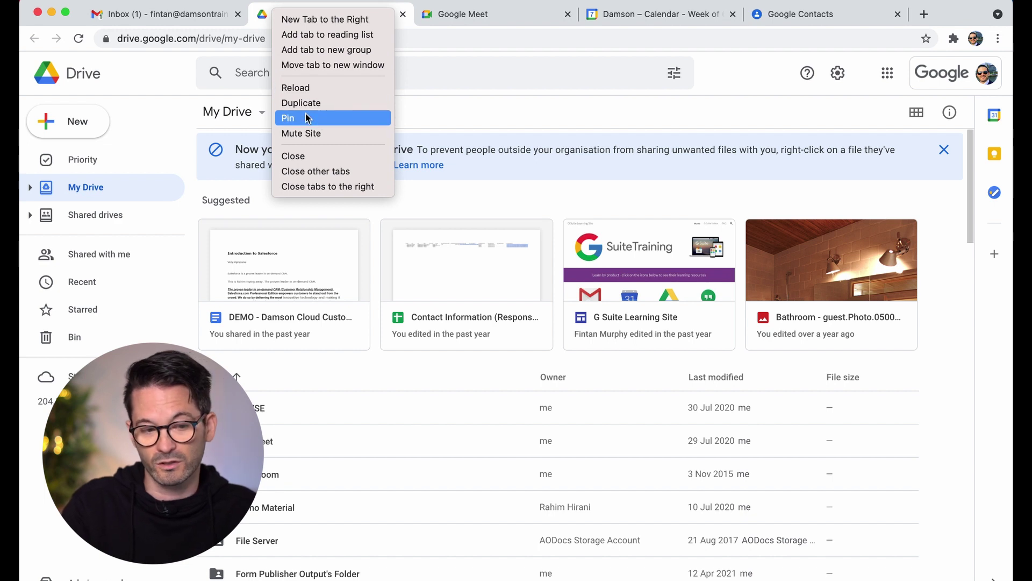
left_click(149, 18)
right_click(149, 18)
left_click(145, 18)
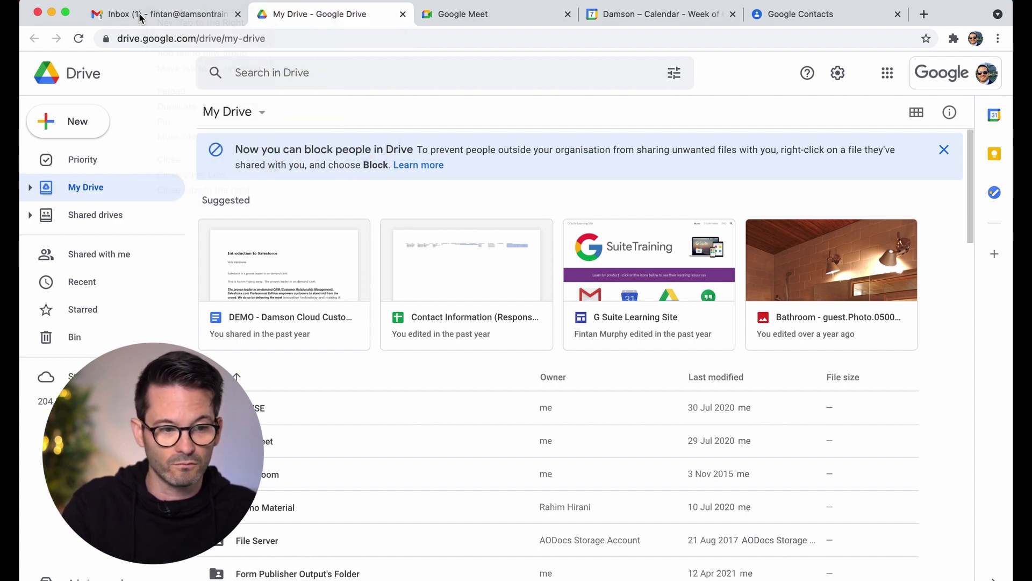
left_click(145, 18)
right_click(146, 16)
left_click(199, 122)
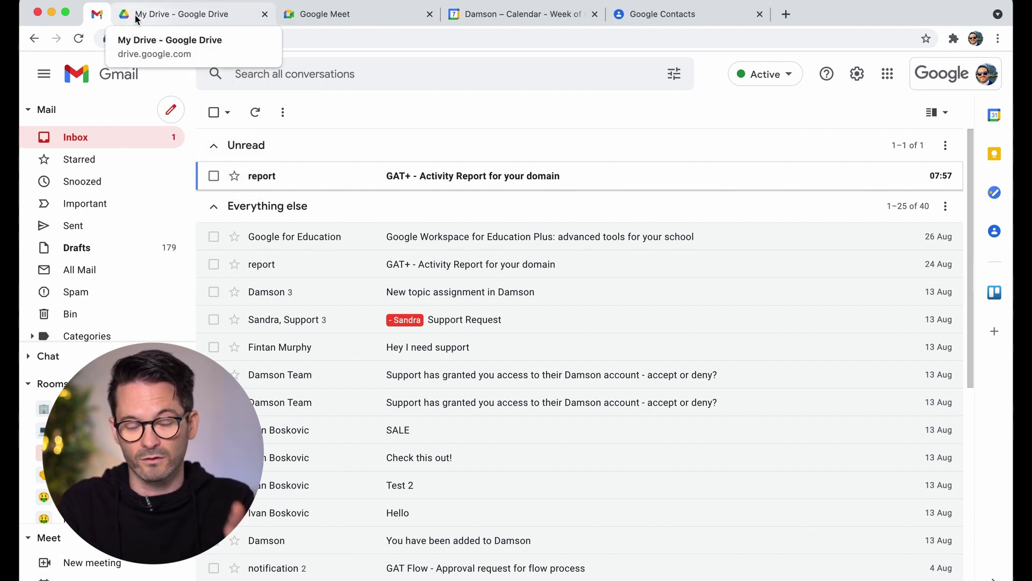
right_click(226, 17)
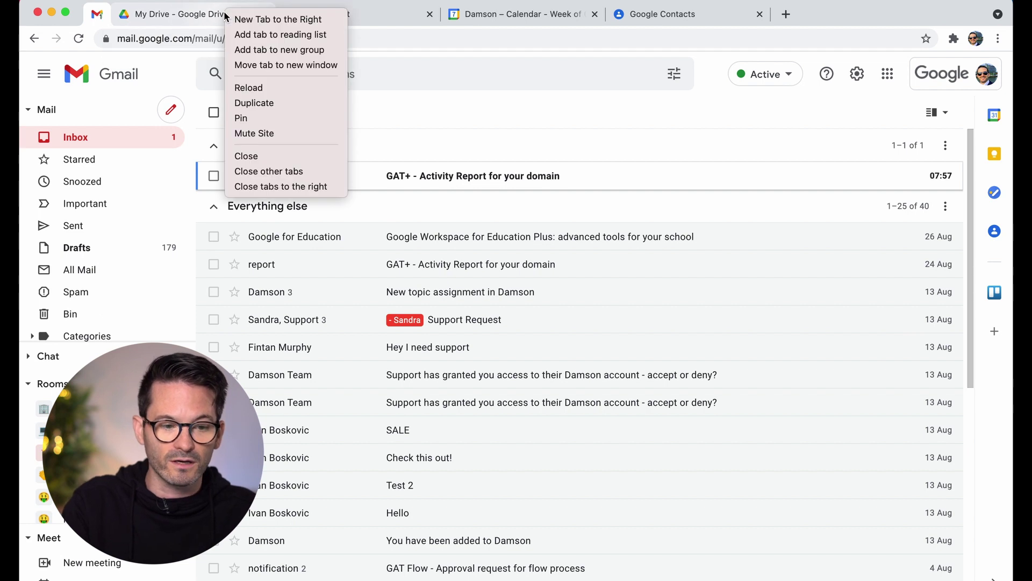
Create a purple tab group named 'Work' and drag the Meet, Calendar and Contacts tabs into it
left_click(254, 44)
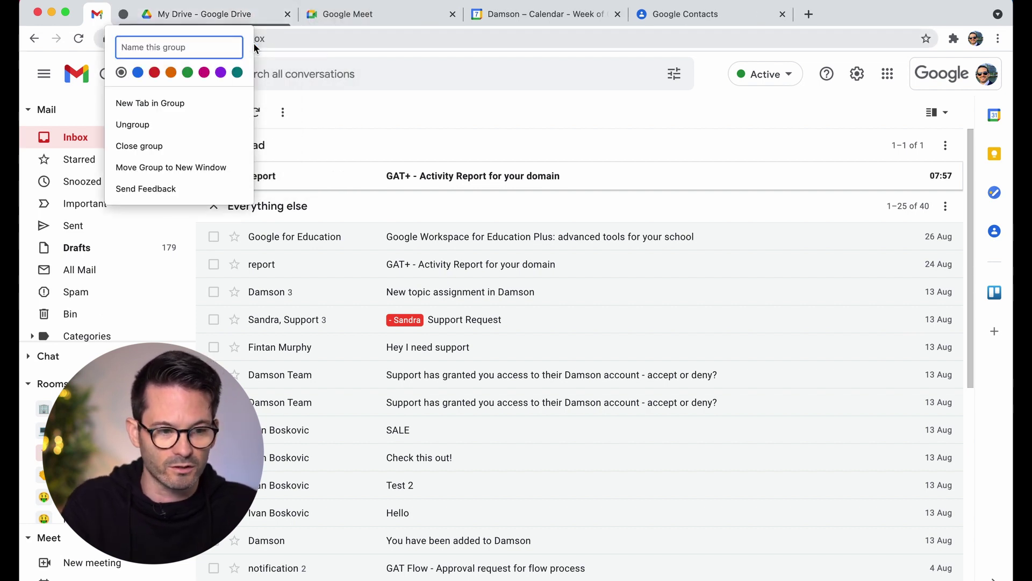
type("Work")
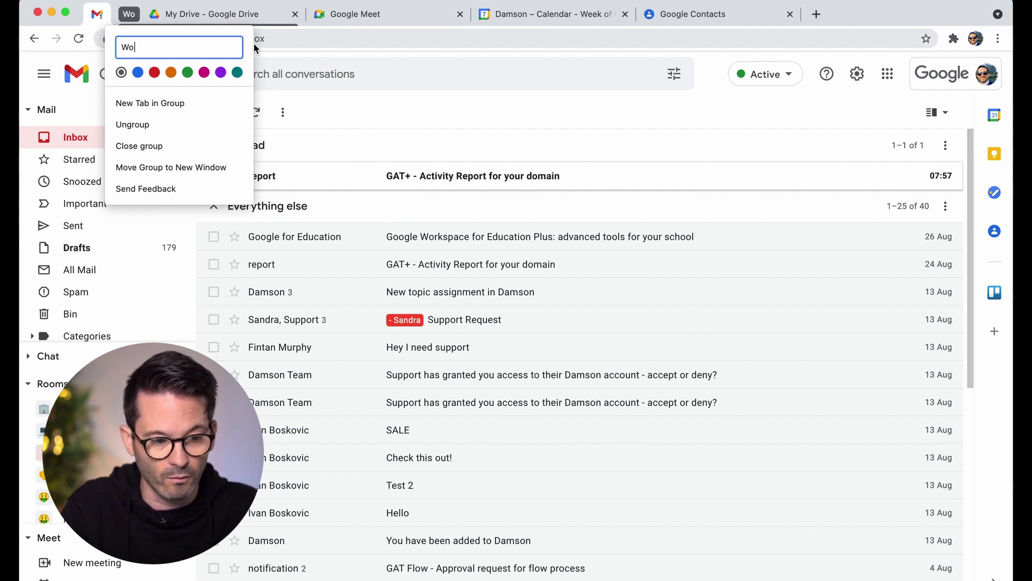
left_click(221, 74)
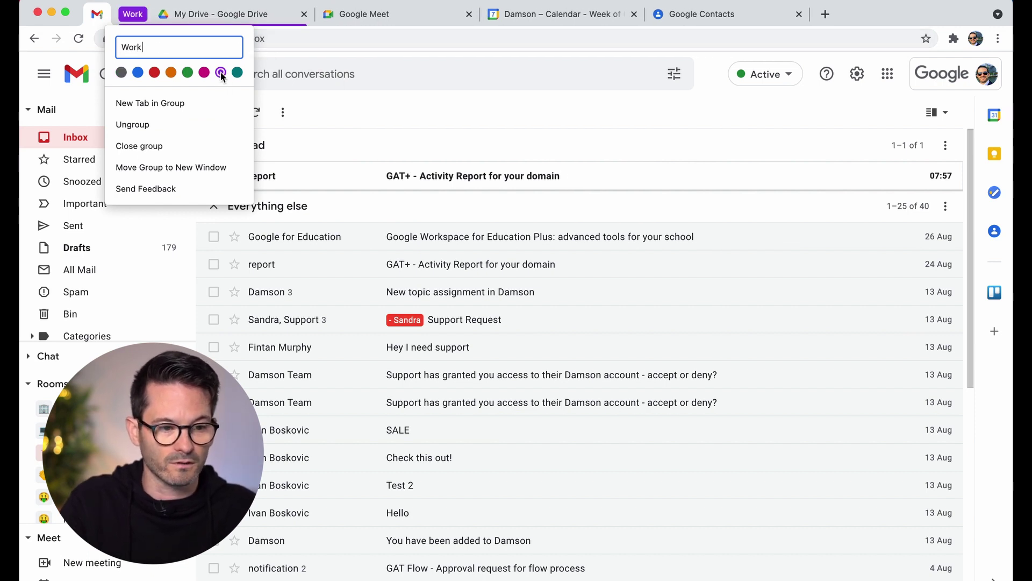
left_click(322, 20)
left_click_drag(323, 20, 196, 19)
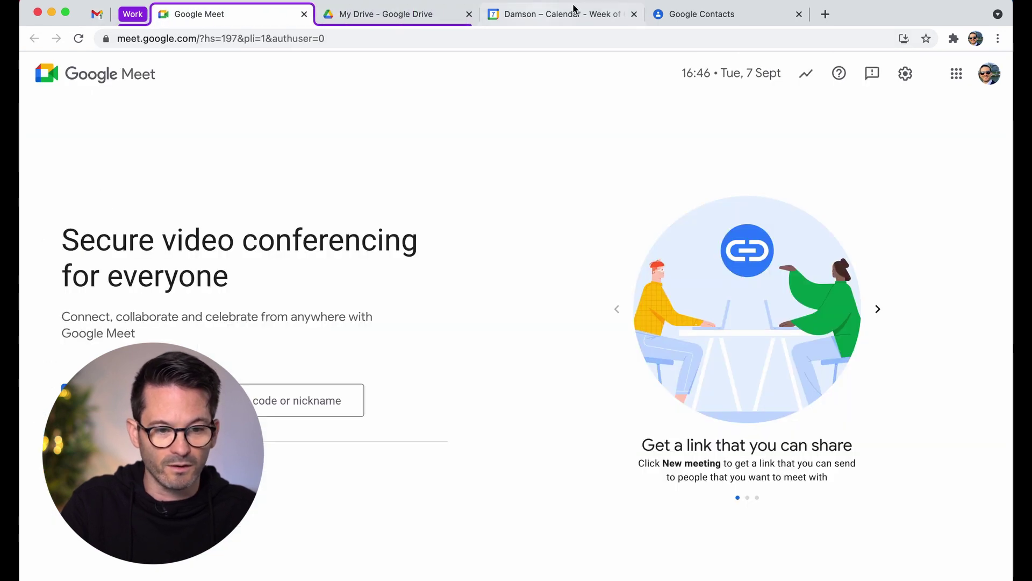
left_click_drag(586, 18, 421, 18)
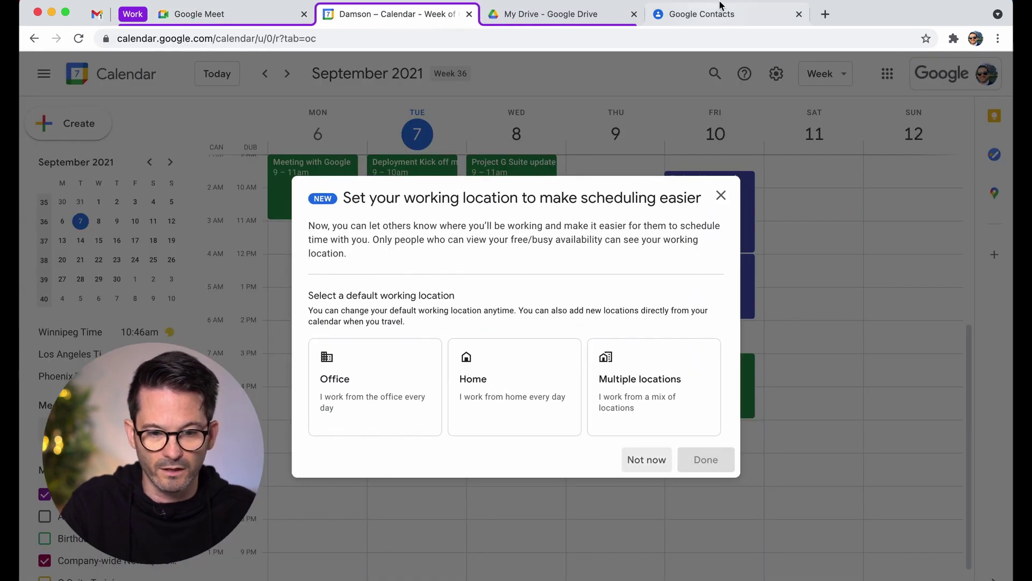
left_click_drag(764, 14, 604, 16)
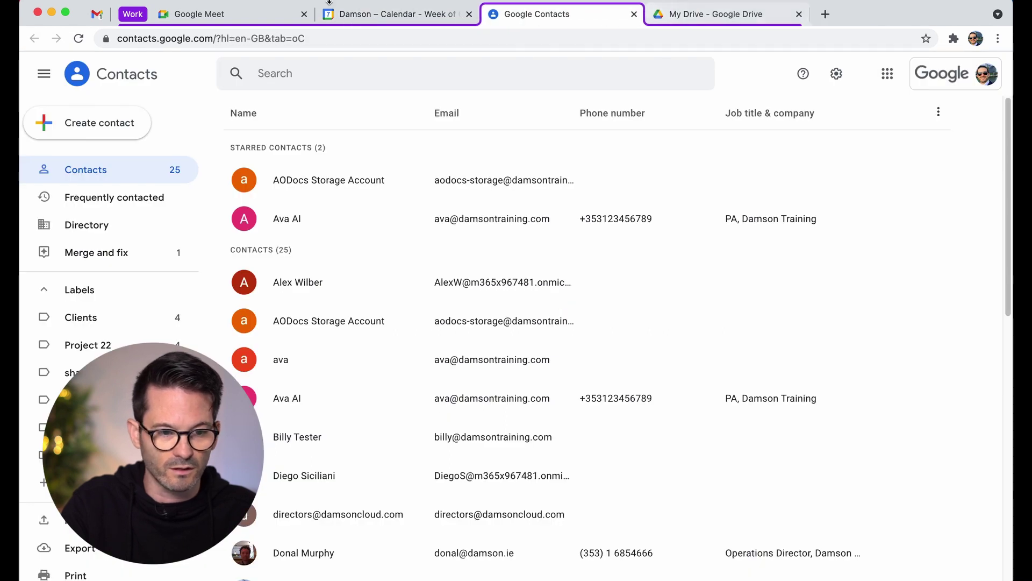
Pin the Google Meet tab
left_click(272, 19)
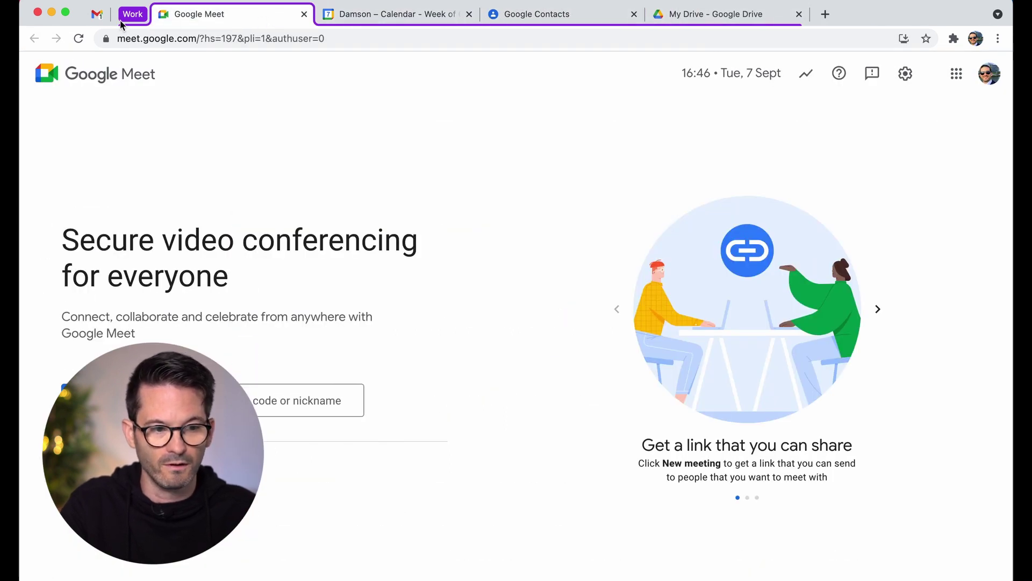
left_click(136, 20)
right_click(189, 15)
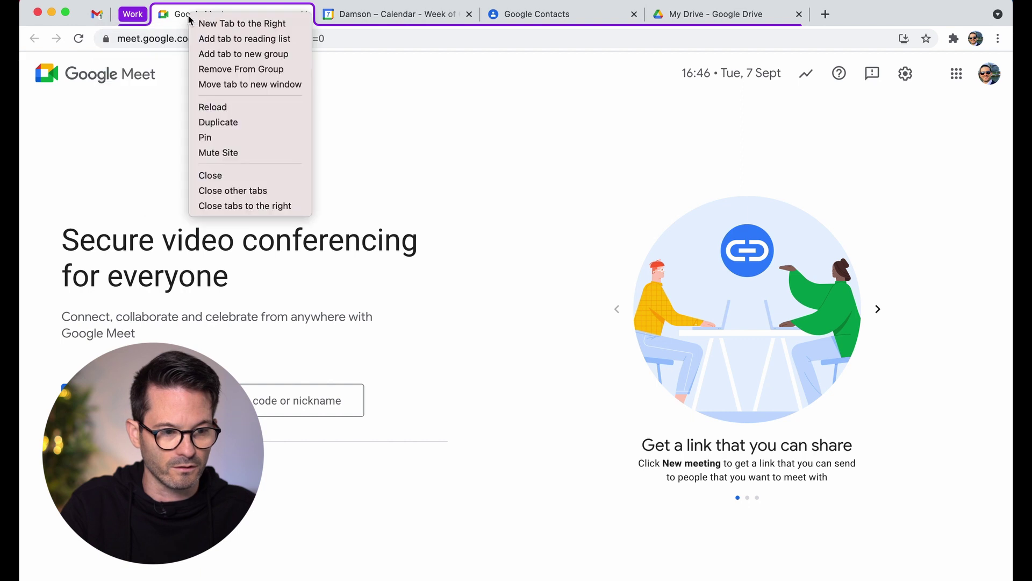
left_click(236, 137)
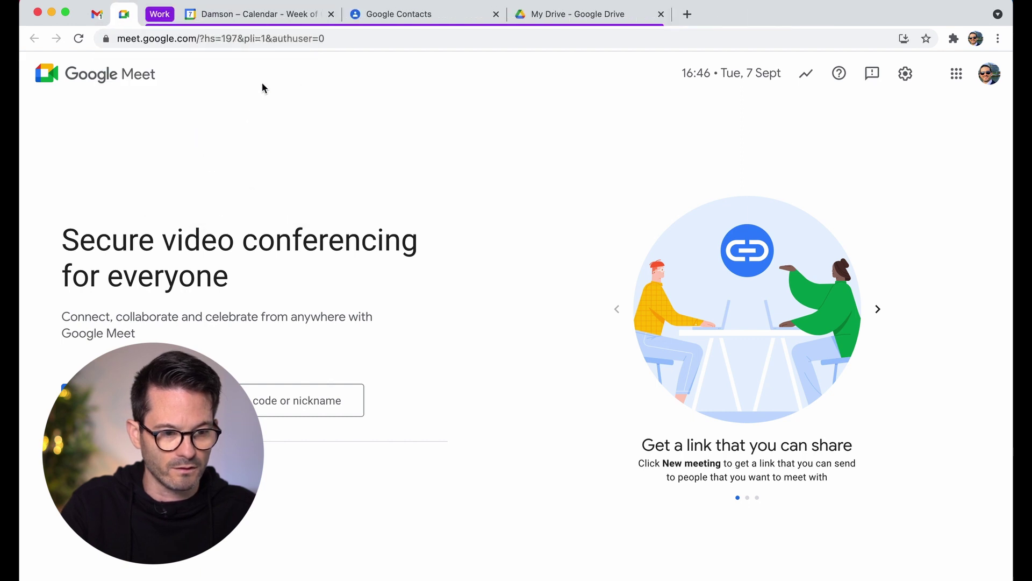
Collapse and expand the Work tab group, leaving it expanded
left_click(163, 16)
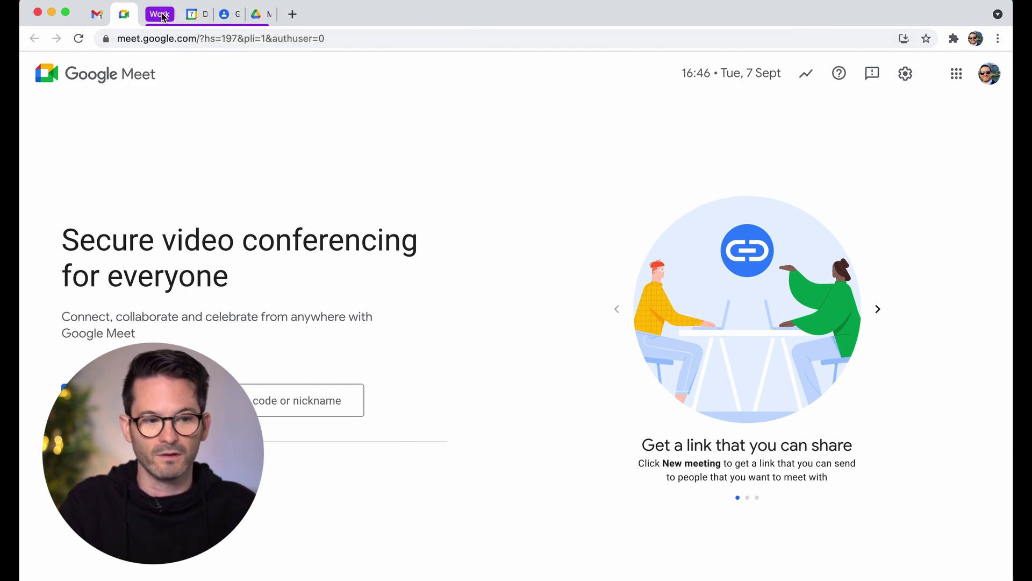
left_click(160, 16)
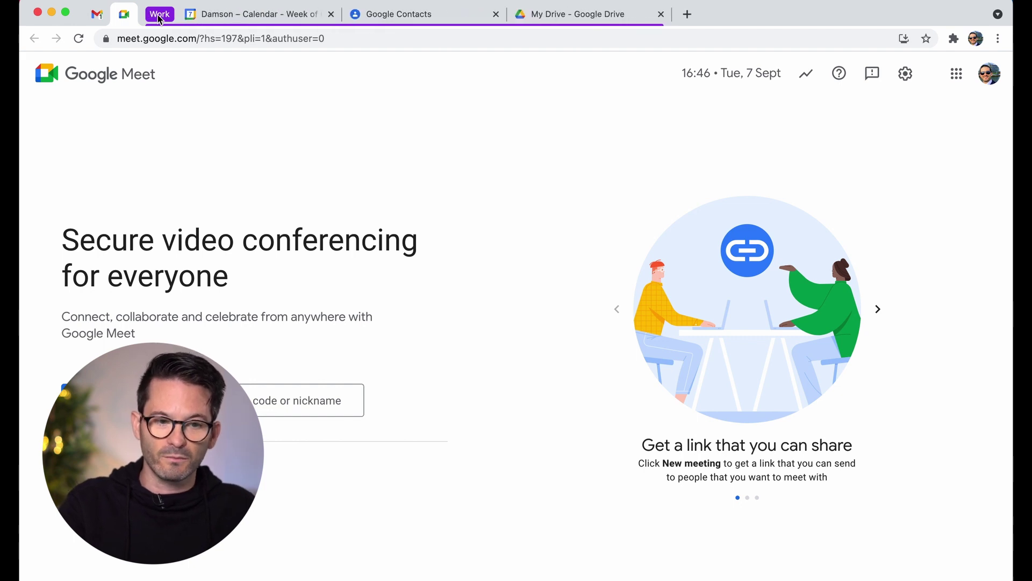
left_click(159, 16)
left_click(160, 17)
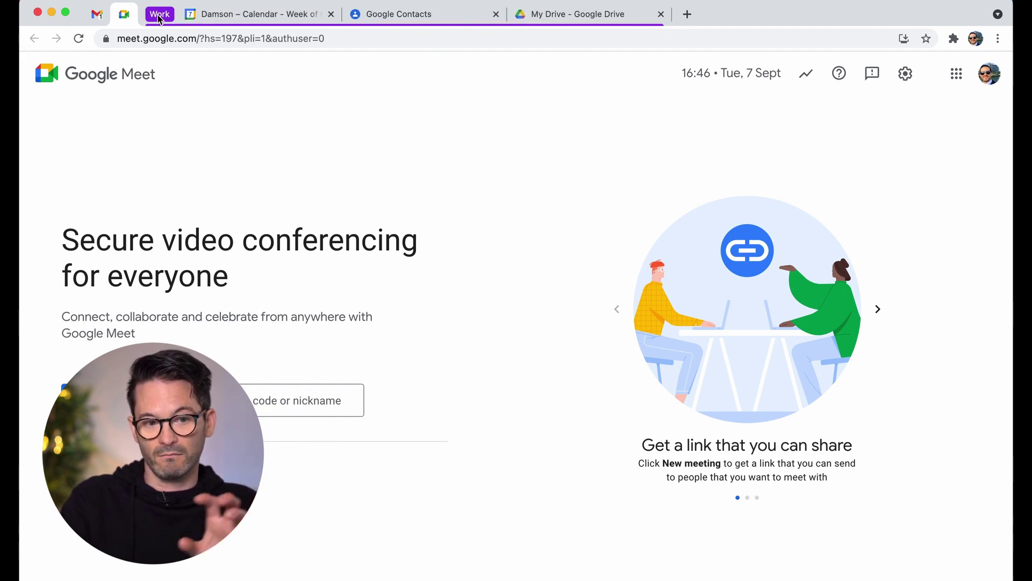
left_click(159, 16)
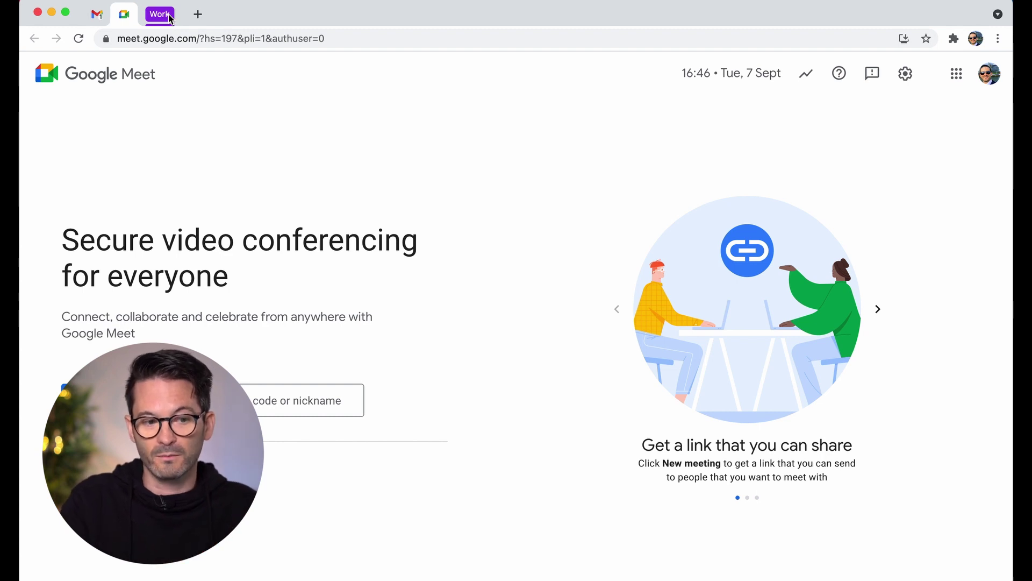
left_click(162, 14)
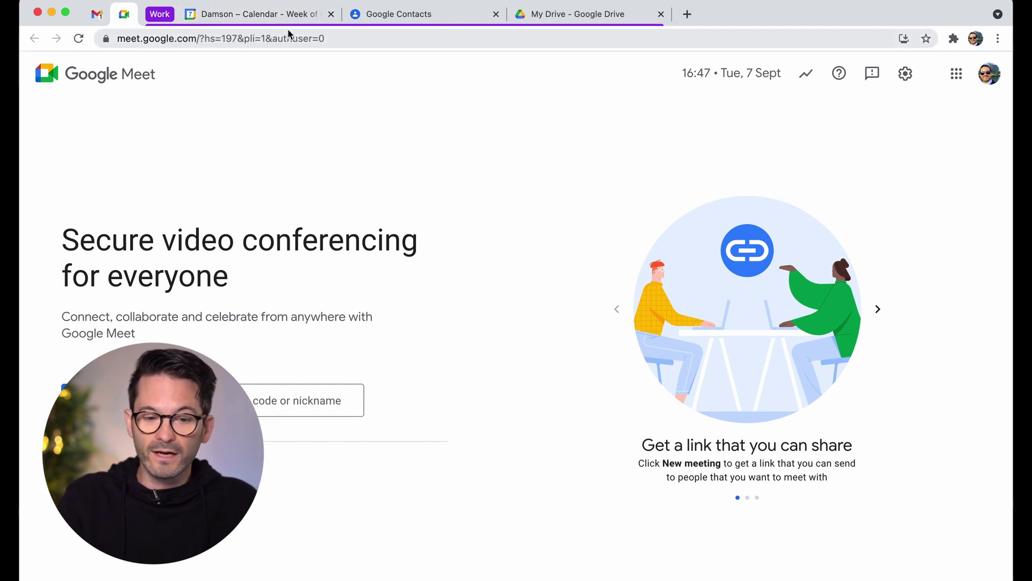
Search 'gat general audit tool' in a new tab and open the GAT Labs website
left_click(626, 20)
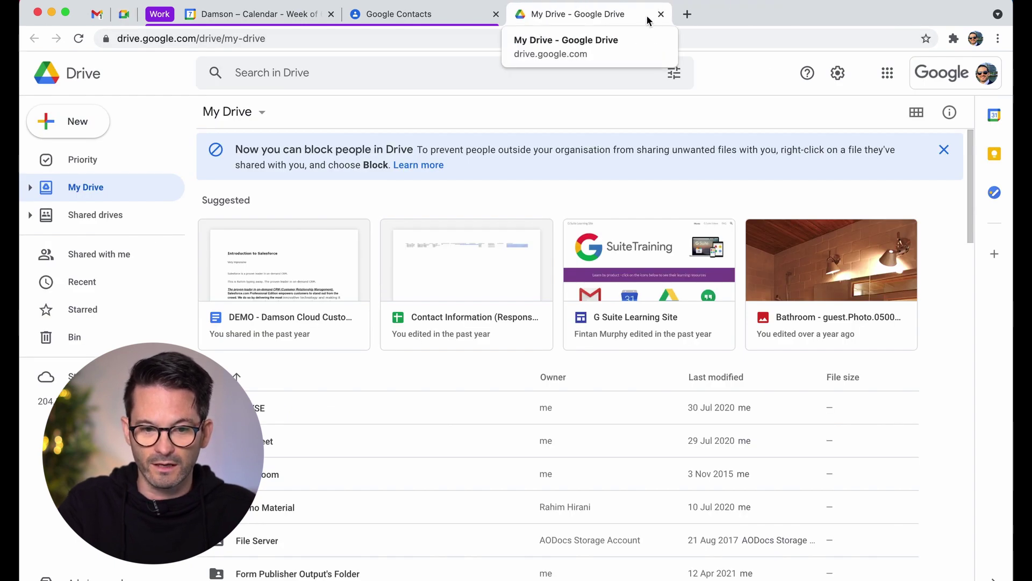
left_click(687, 14)
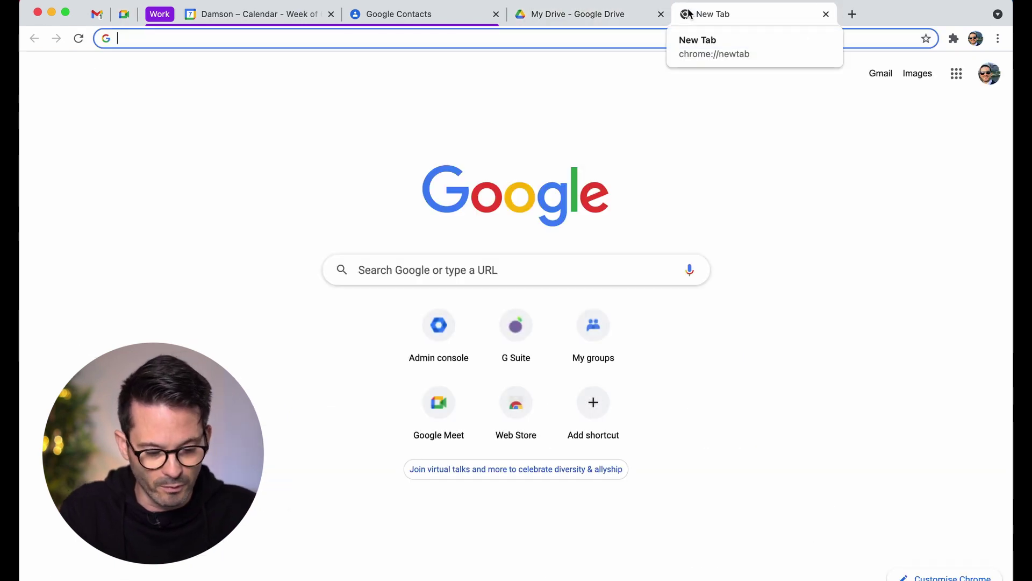
type("gat")
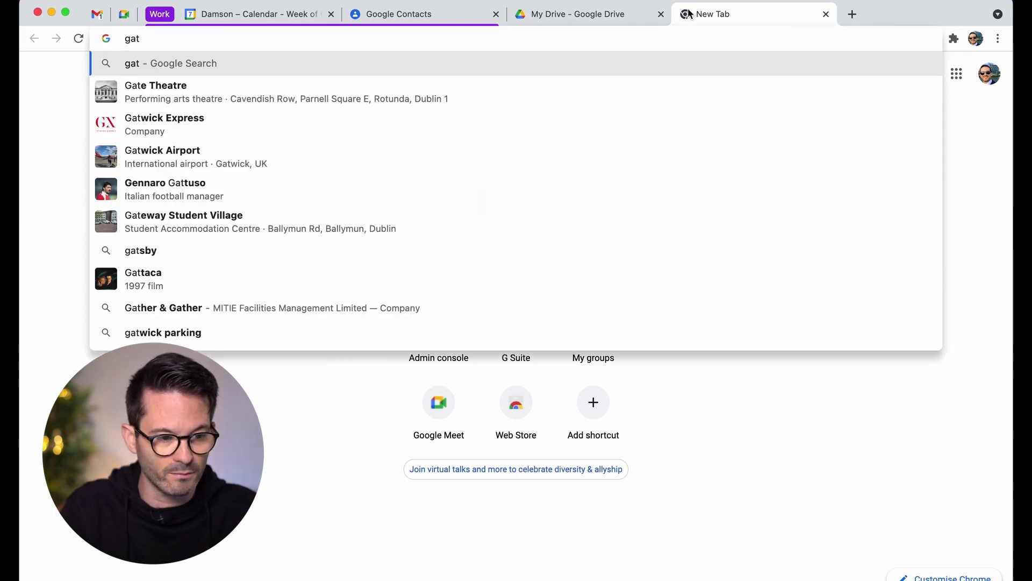
type(" gn")
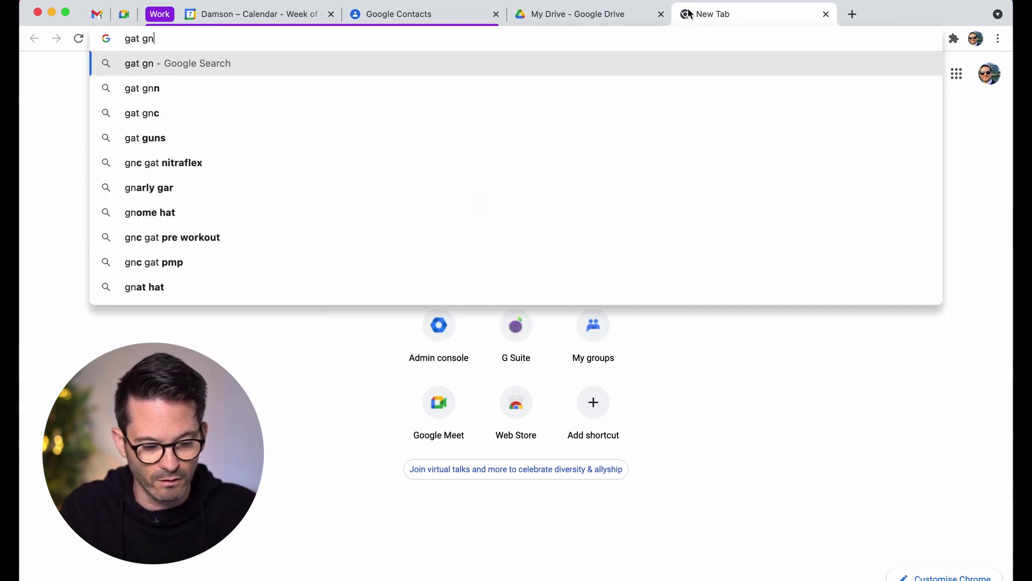
type("etral a")
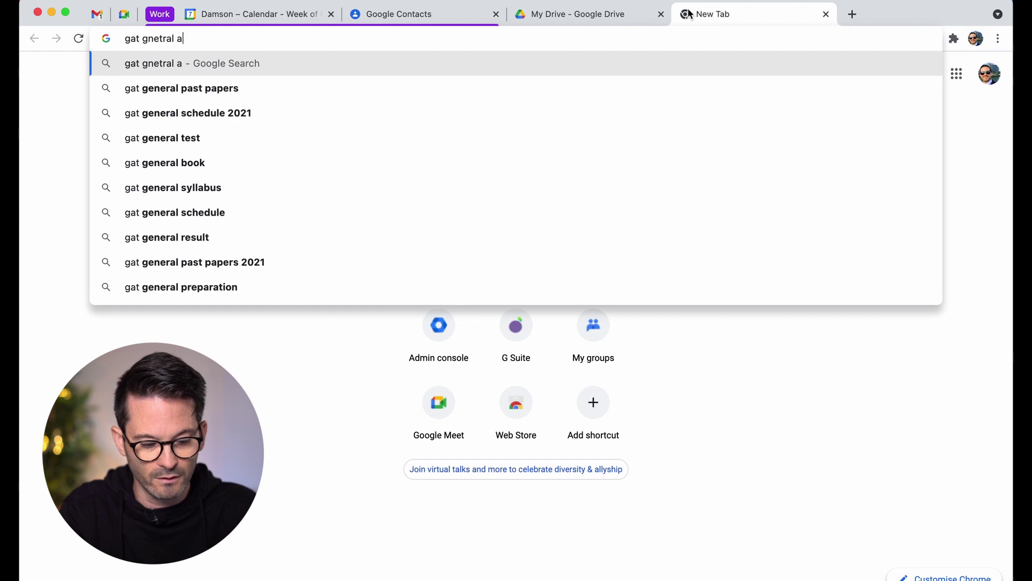
type("udit tool")
key("Return")
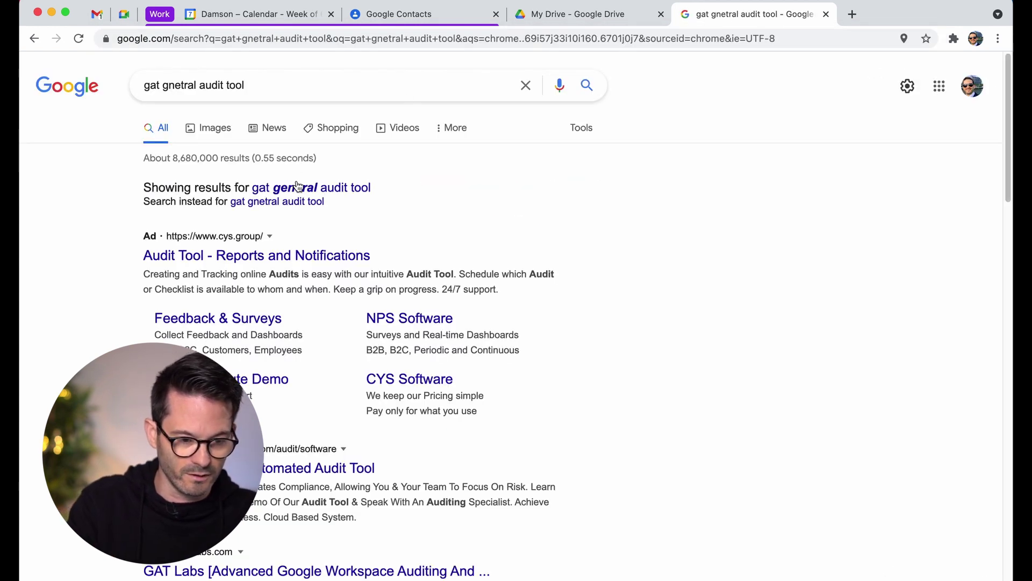
left_click(297, 186)
scroll(260, 417, "down", 2)
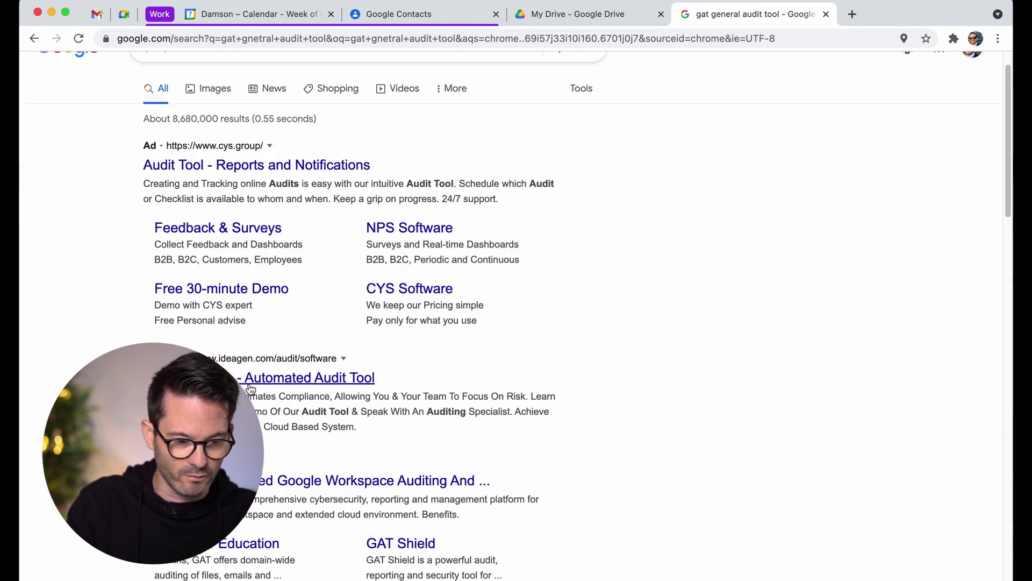
left_click(253, 480)
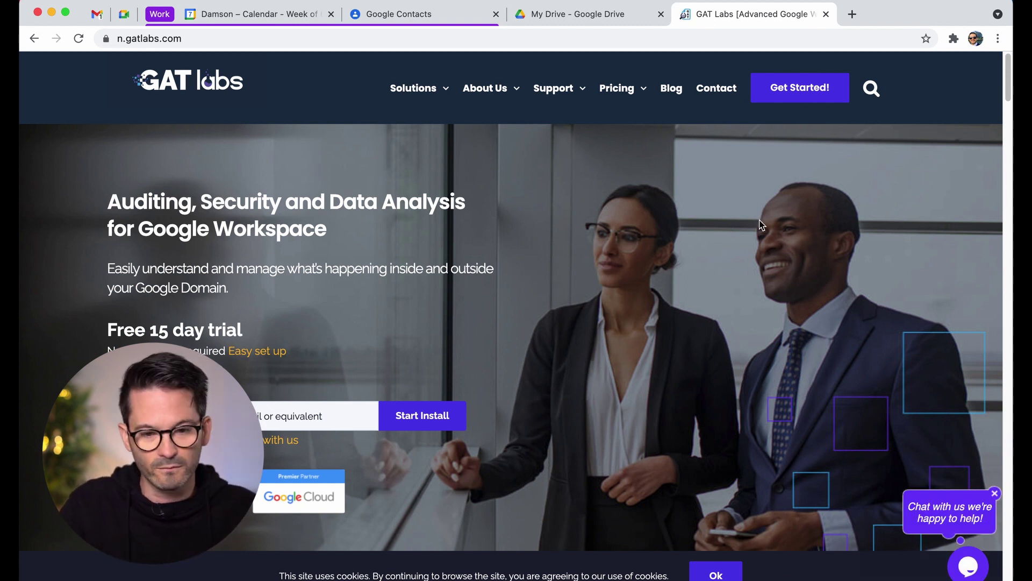
Select the GAT Labs web address and bring the Slides presentation window forward
right_click(793, 22)
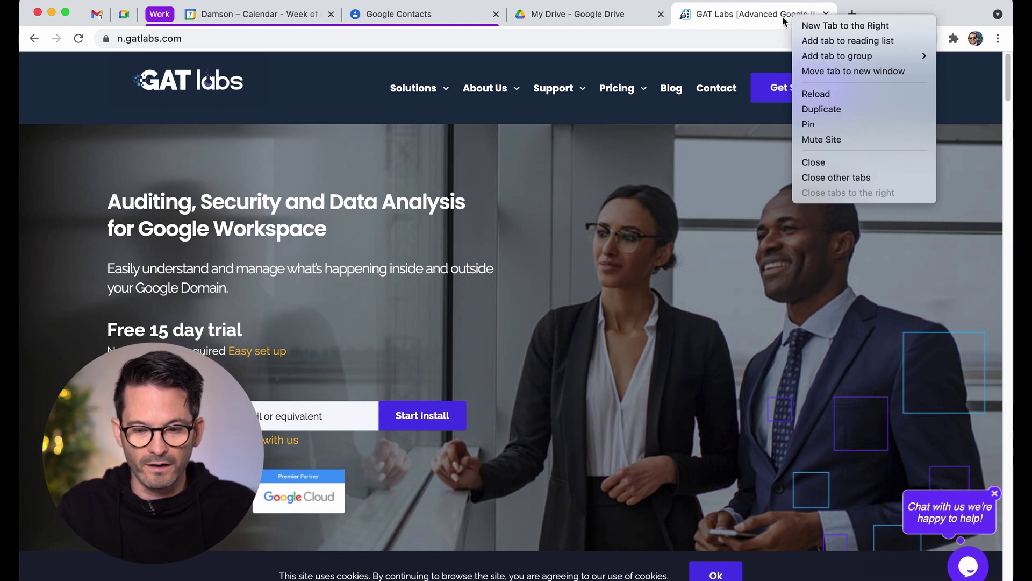
left_click(697, 50)
left_click(694, 39)
key("super+c")
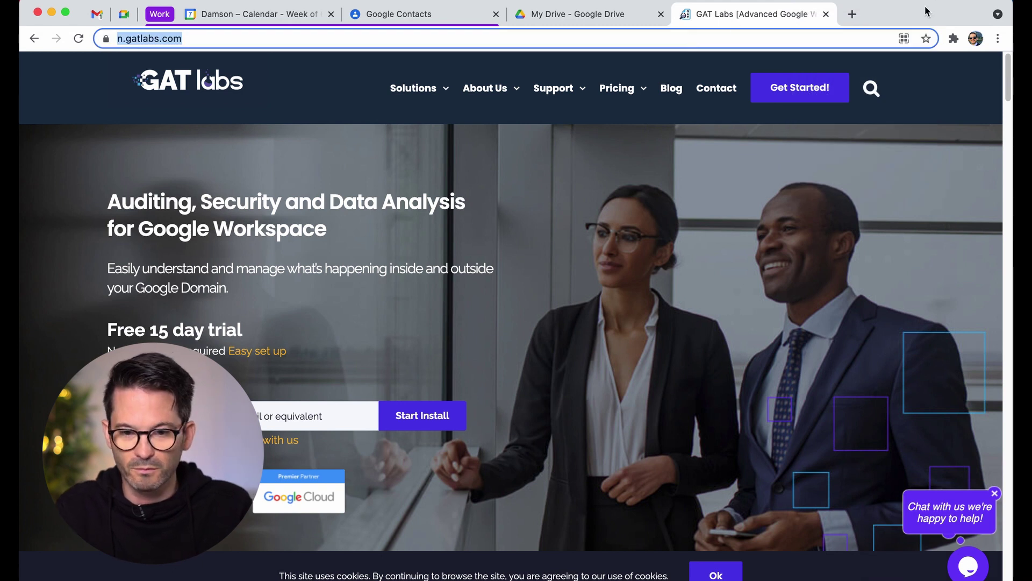
mouse_move(927, 15)
left_mouse_down()
mouse_move(933, 77)
mouse_move(932, 5)
left_mouse_up()
left_click(933, 52)
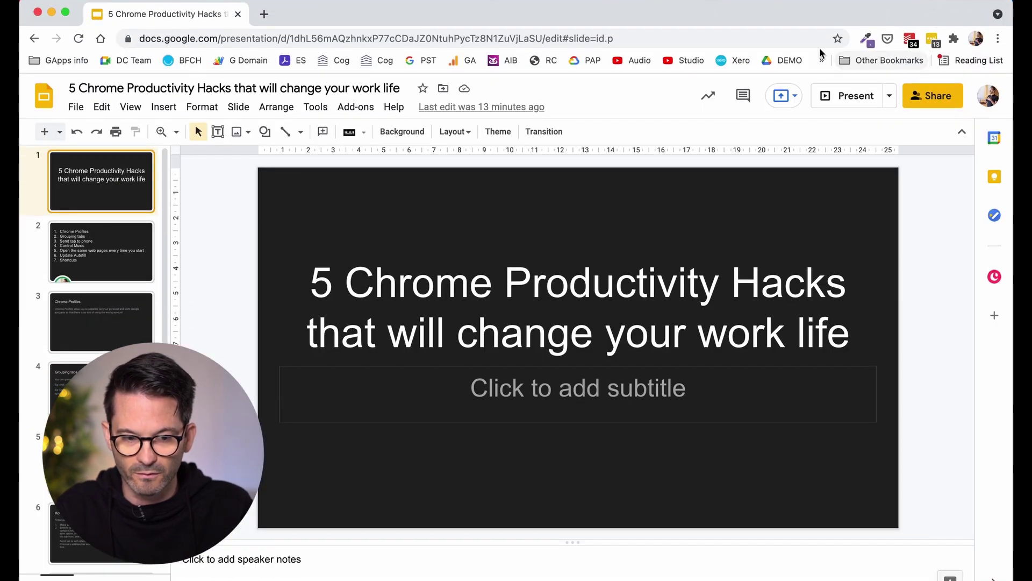
Load the copied GAT Labs address in a new tab and send that page to the linked iPhone
left_click(263, 14)
key("super+v")
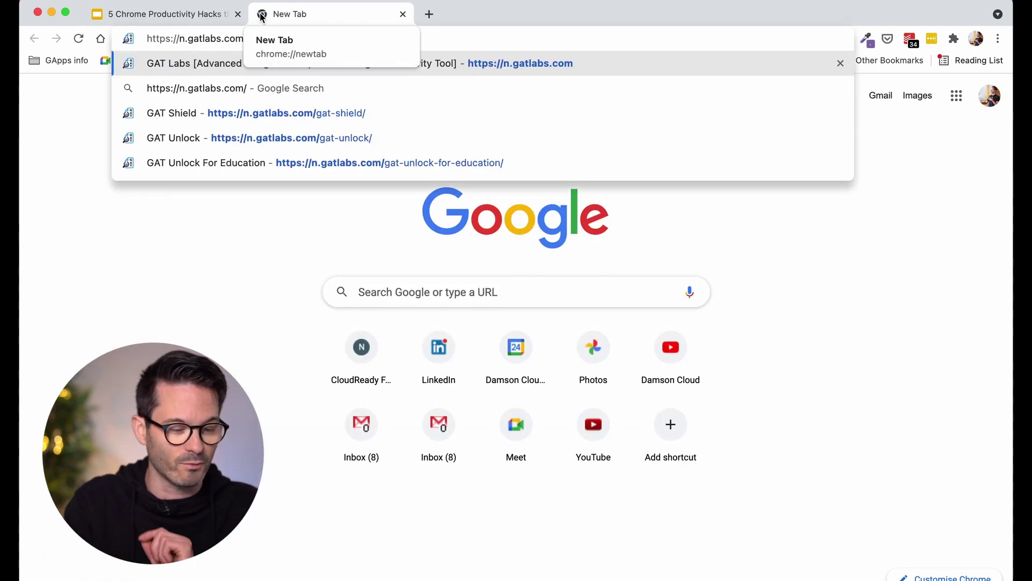
key("Return")
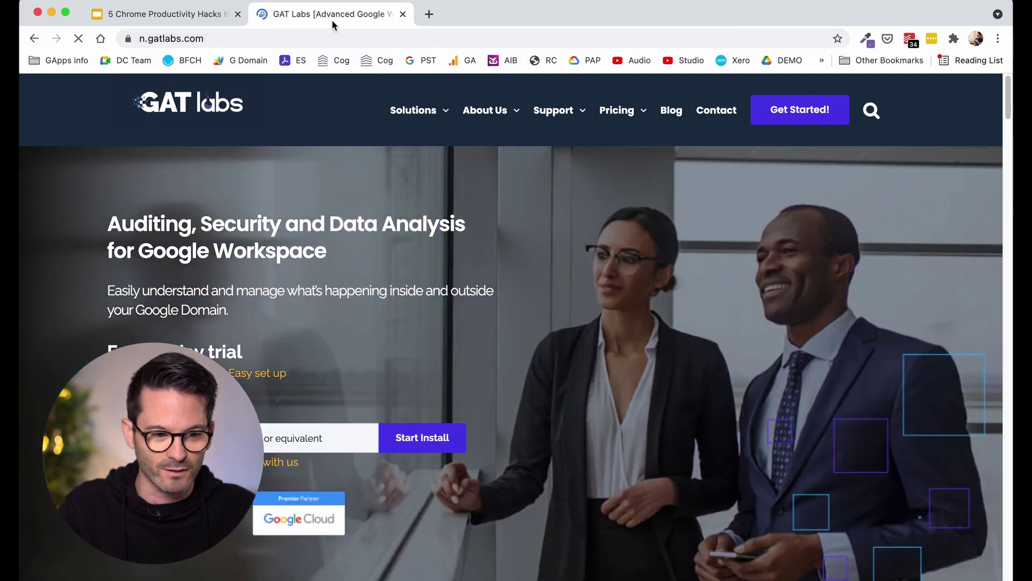
right_click(332, 18)
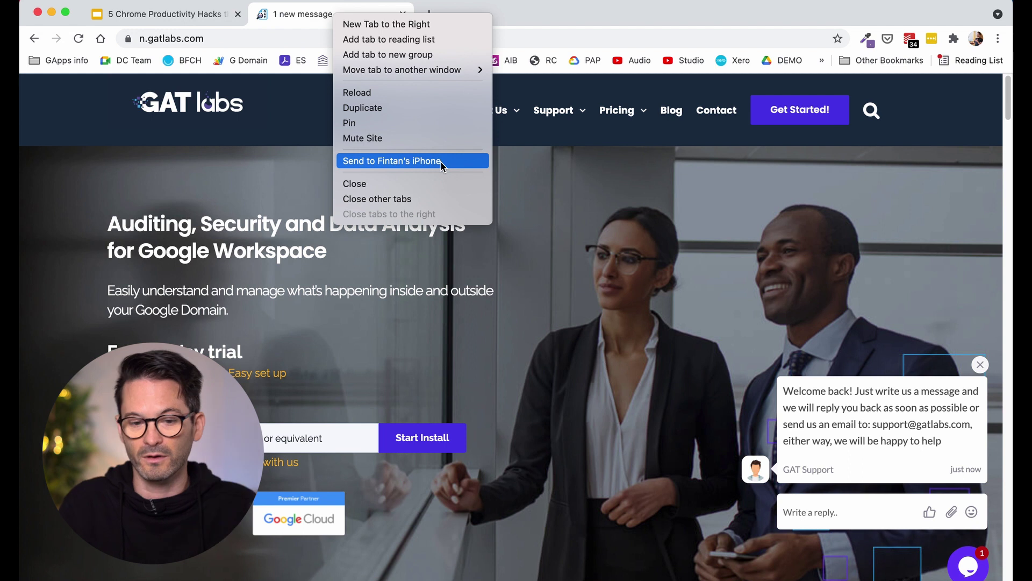
left_click(441, 163)
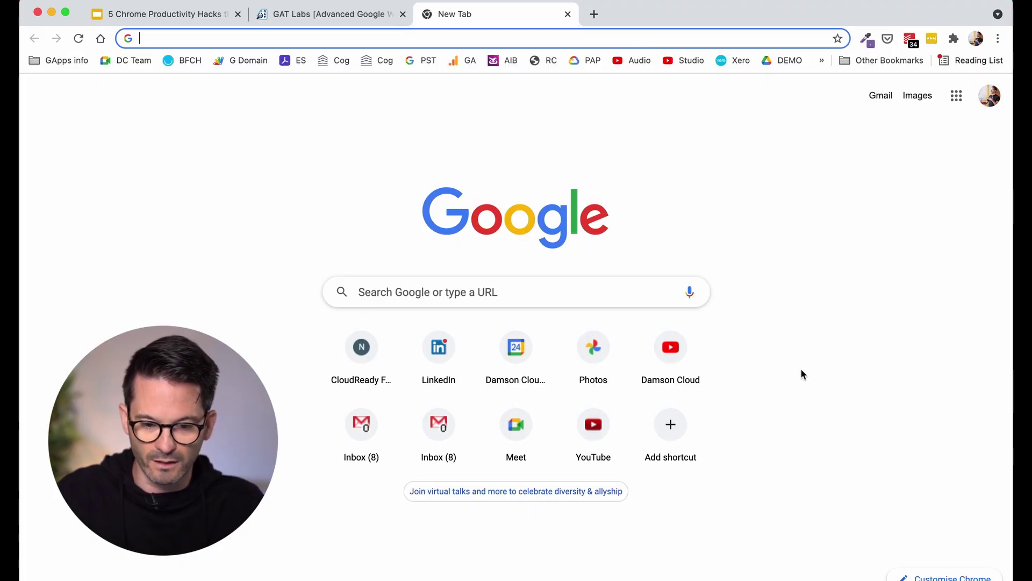
Open the Damson Cloud channel and play its 'New Google Meet Interface' video
left_click(657, 335)
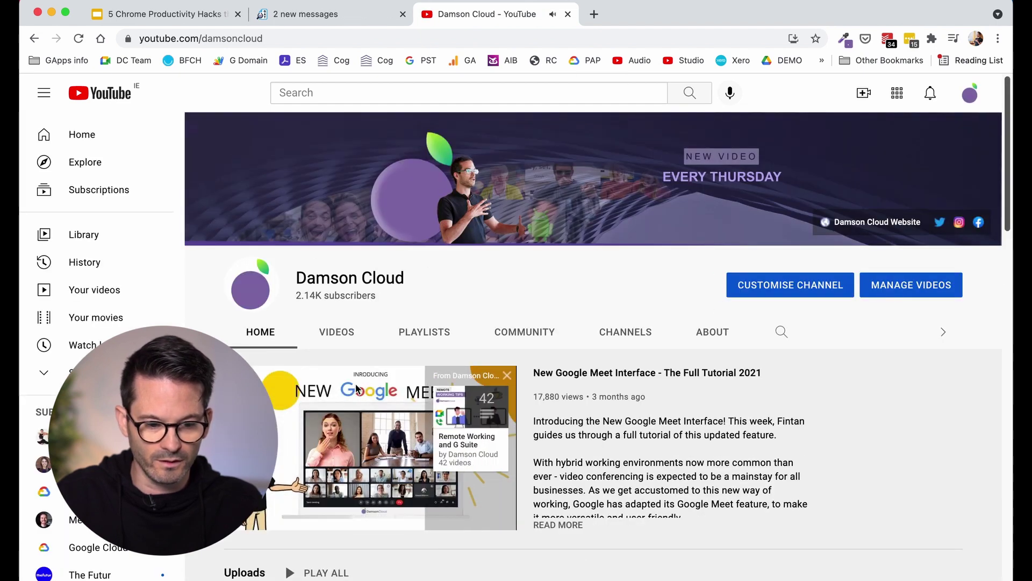
left_click(336, 383)
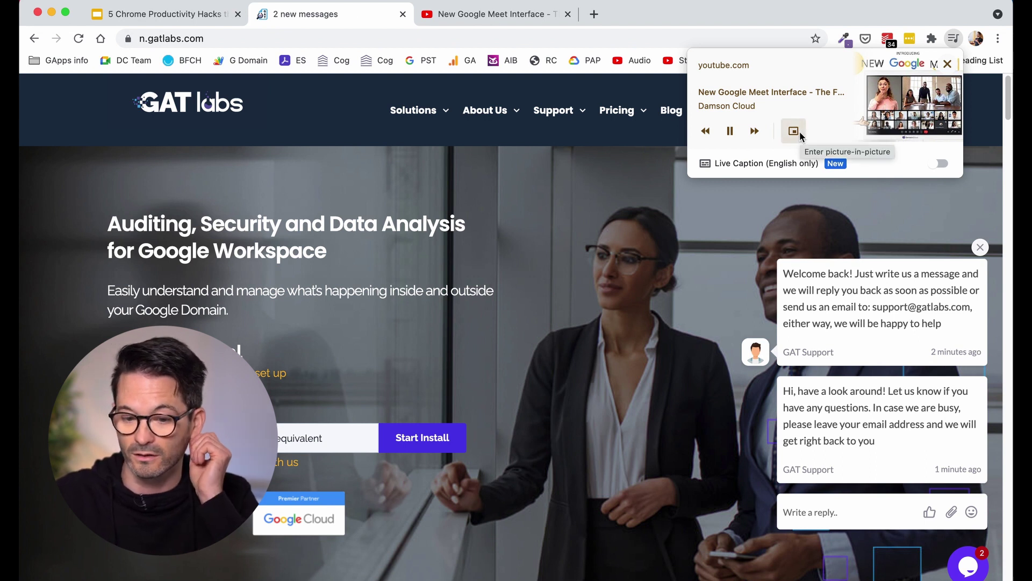
Pop the video into picture-in-picture, then pause and resume it from its tab and the floating window
left_click(799, 132)
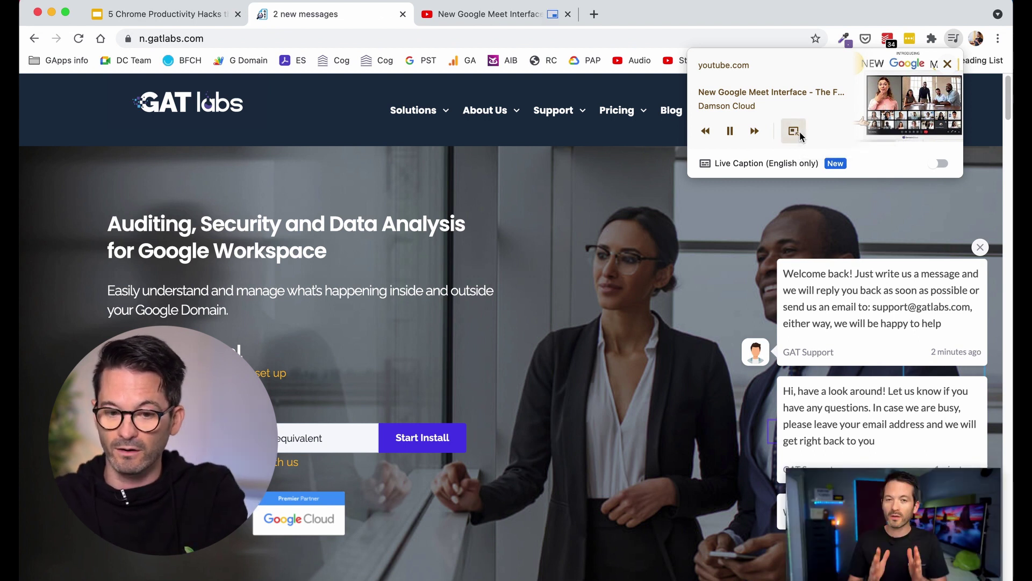
left_click(736, 133)
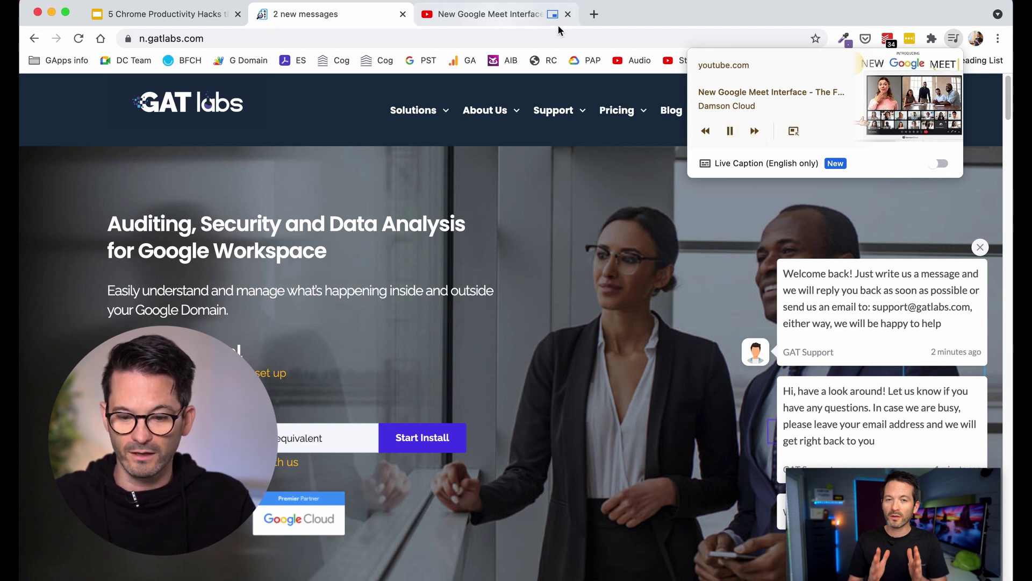
mouse_move(824, 506)
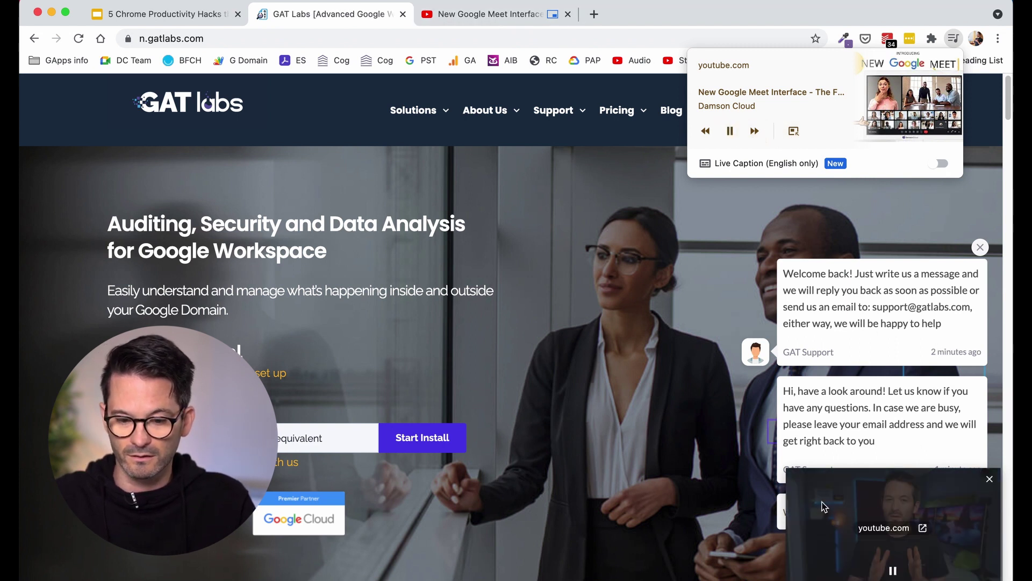
left_click(892, 572)
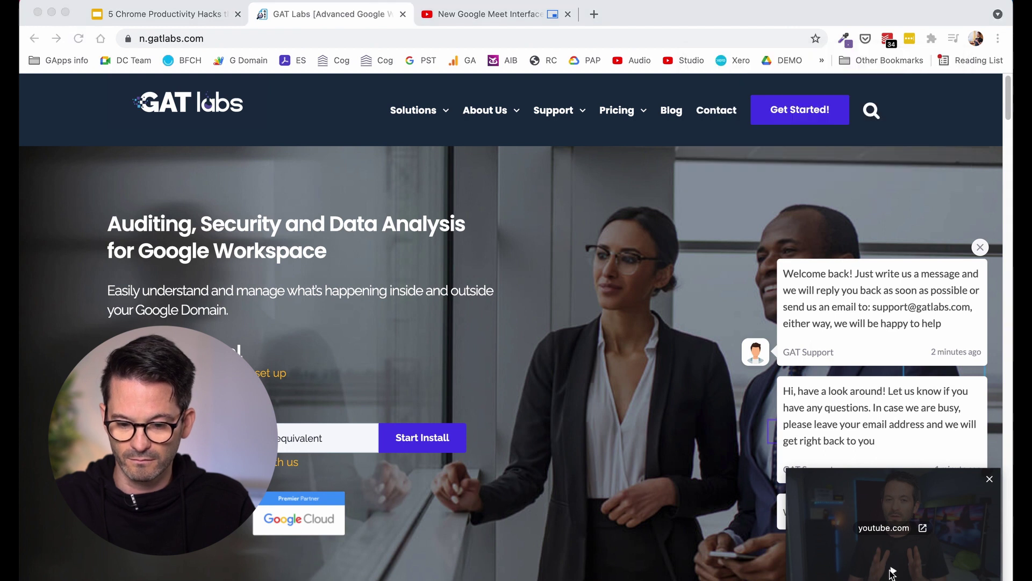
left_click(495, 15)
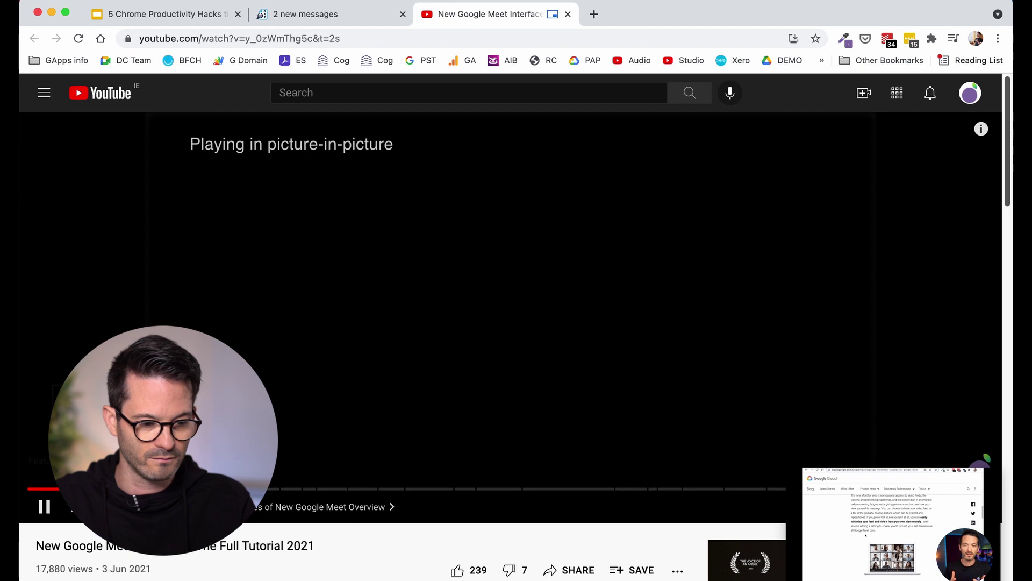
key("space")
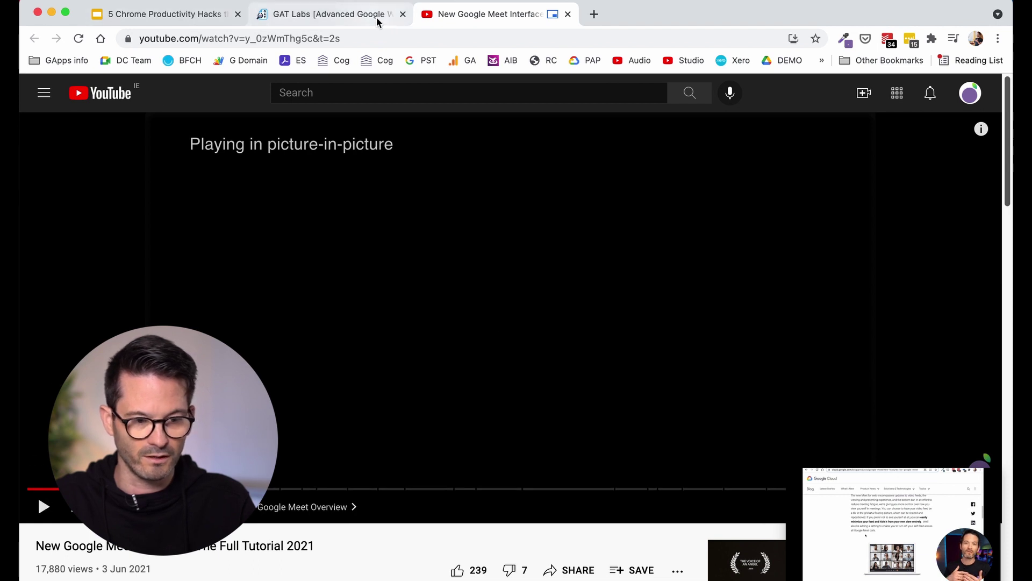
left_click(378, 21)
mouse_move(921, 551)
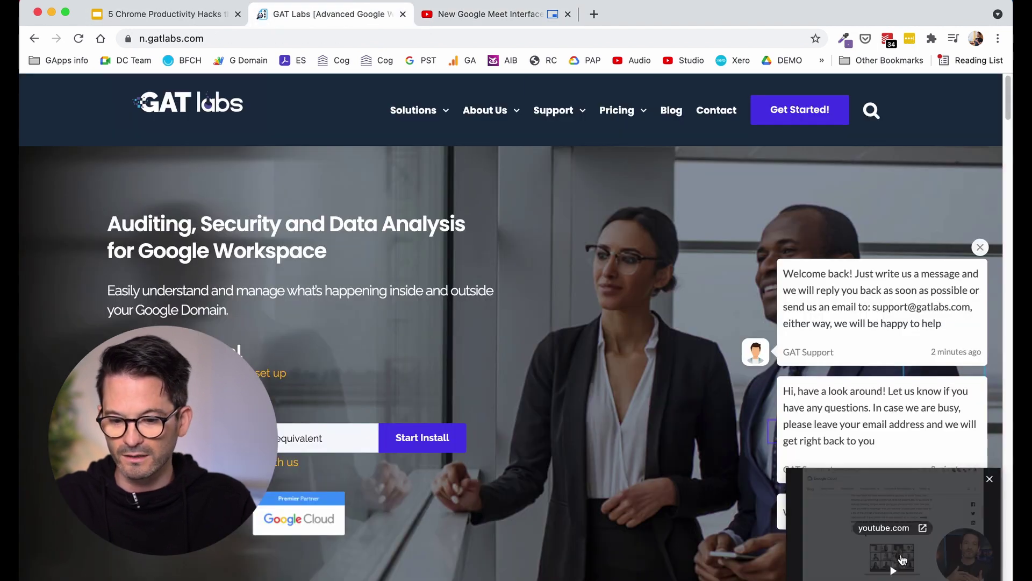
left_click(895, 568)
mouse_move(914, 538)
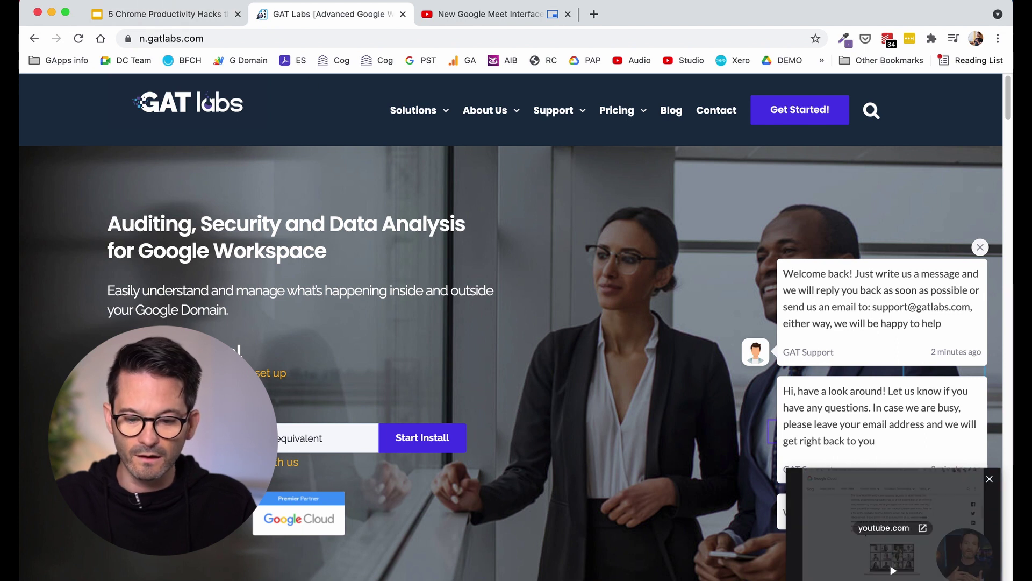
left_click(890, 569)
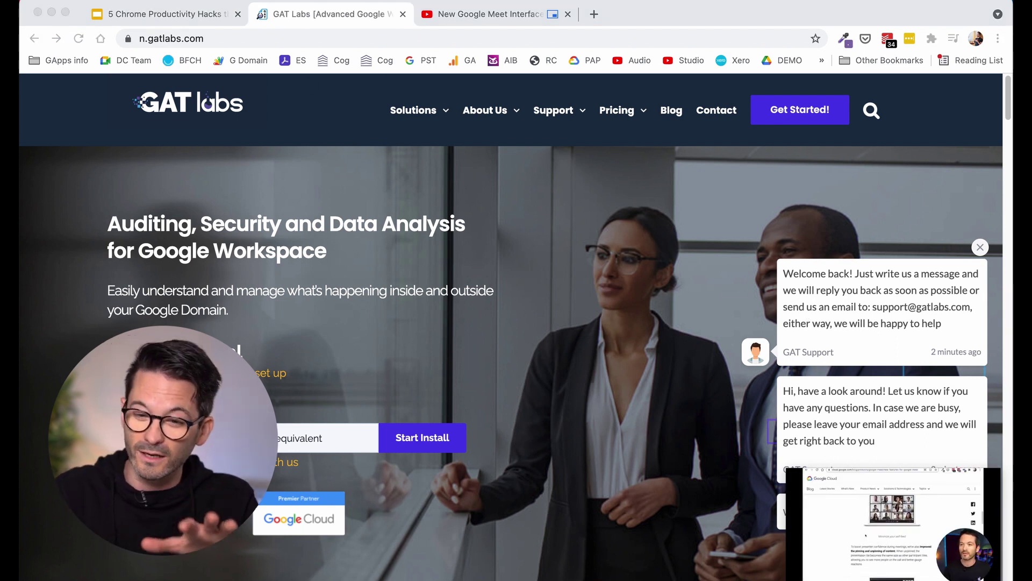
From Chrome's toolbar media panel, pause the video and close its floating window
left_click(949, 41)
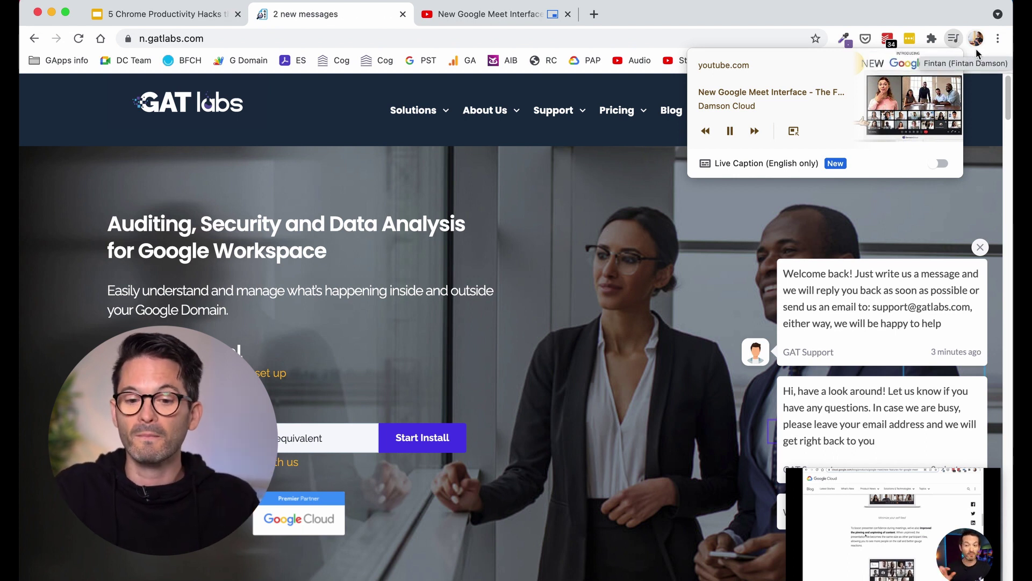
mouse_move(948, 109)
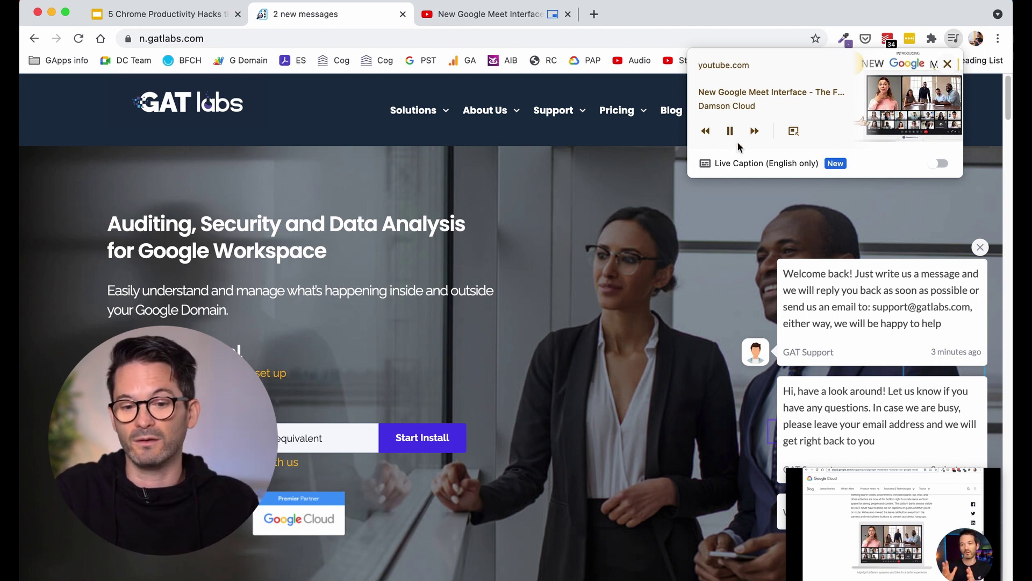
left_click(734, 136)
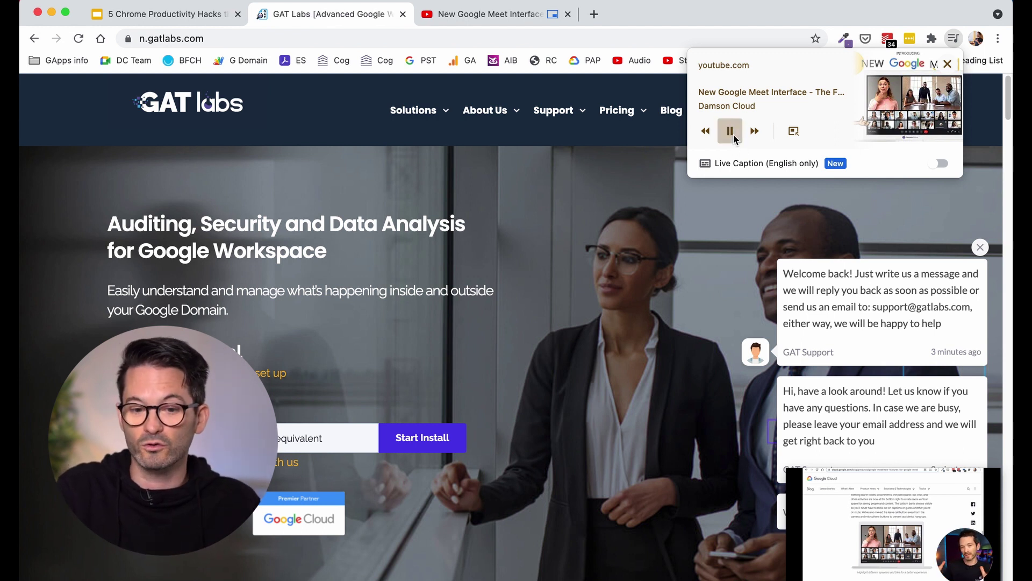
left_click(795, 131)
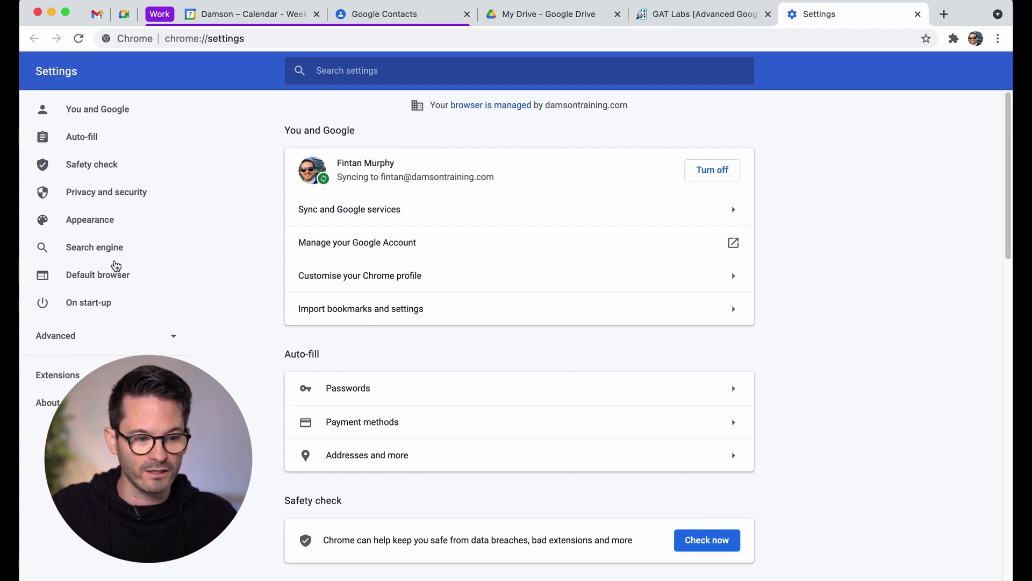
Set On start-up to open the six current pages via 'Use current pages', then close Settings
left_click(89, 303)
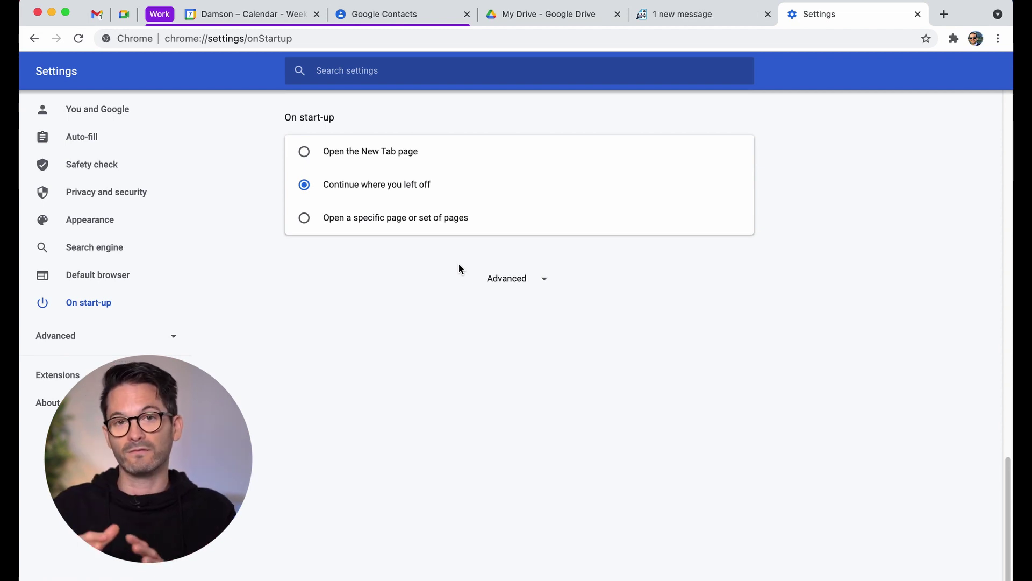
left_click(437, 216)
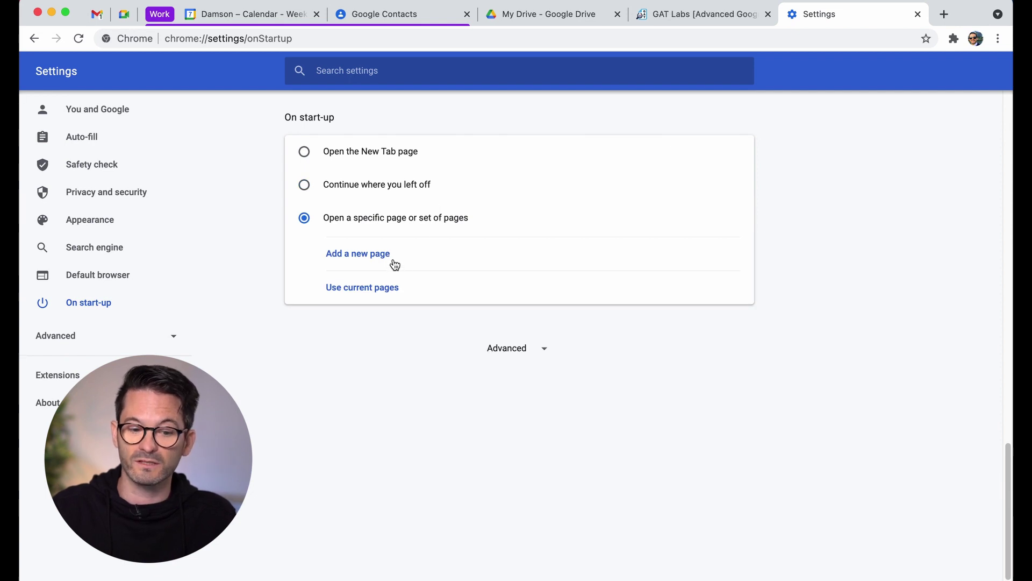
left_click(380, 293)
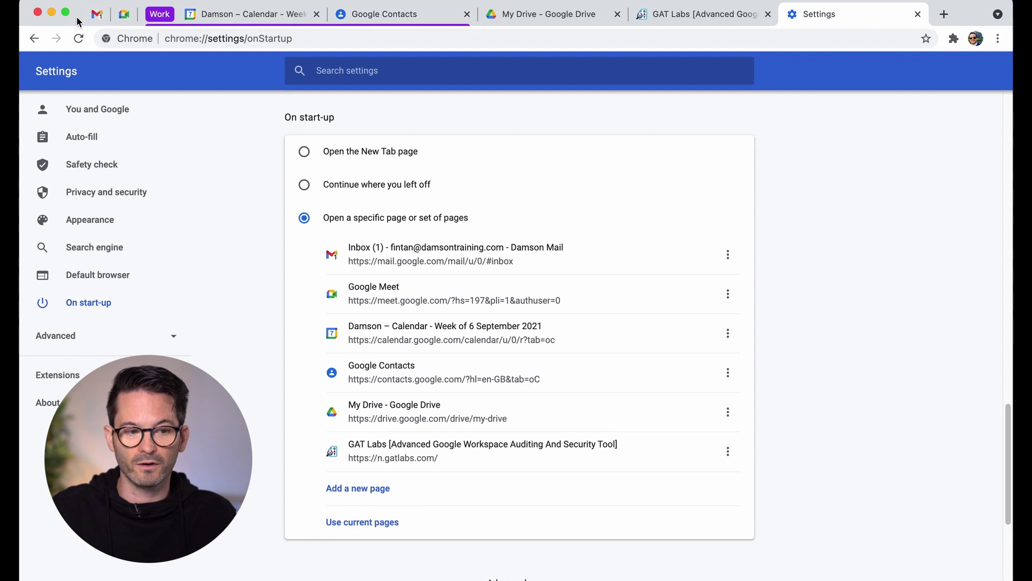
left_click(38, 13)
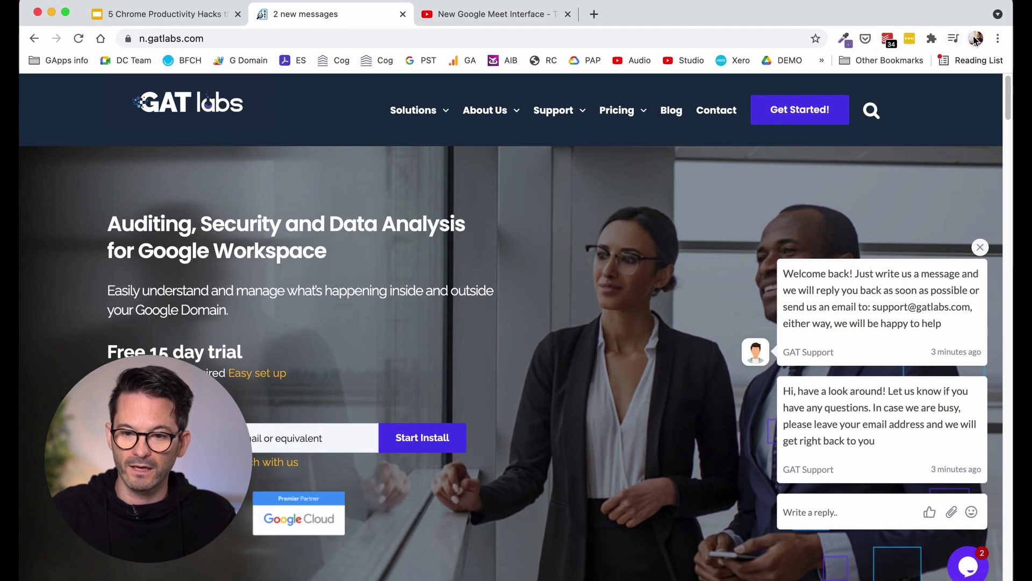
Switch to another Chrome profile, opening its window with Gmail, Meet, Calendar, Contacts, Drive and GAT Labs tabs
left_click(976, 39)
scroll(879, 443, "down", 1)
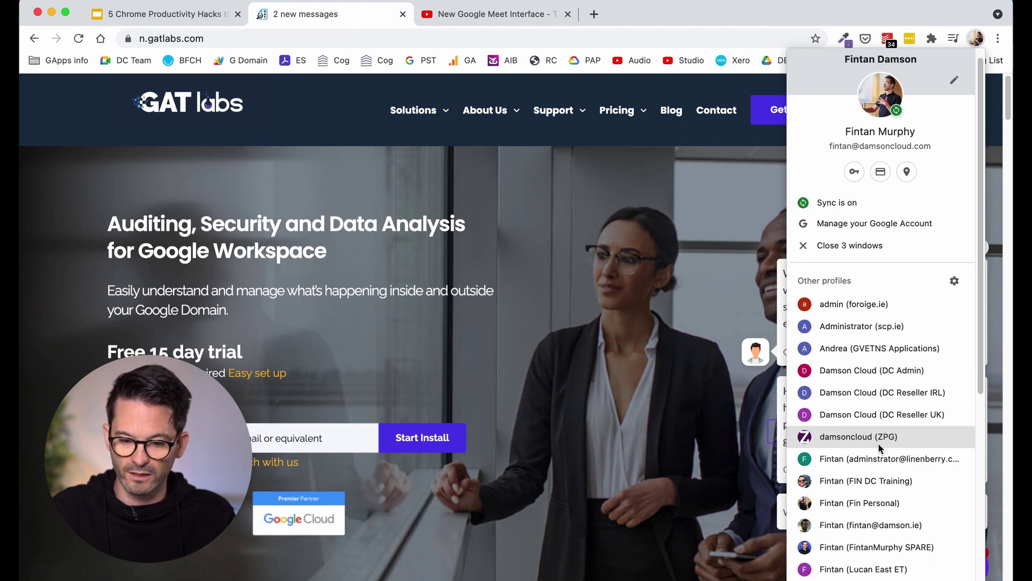
left_click(861, 481)
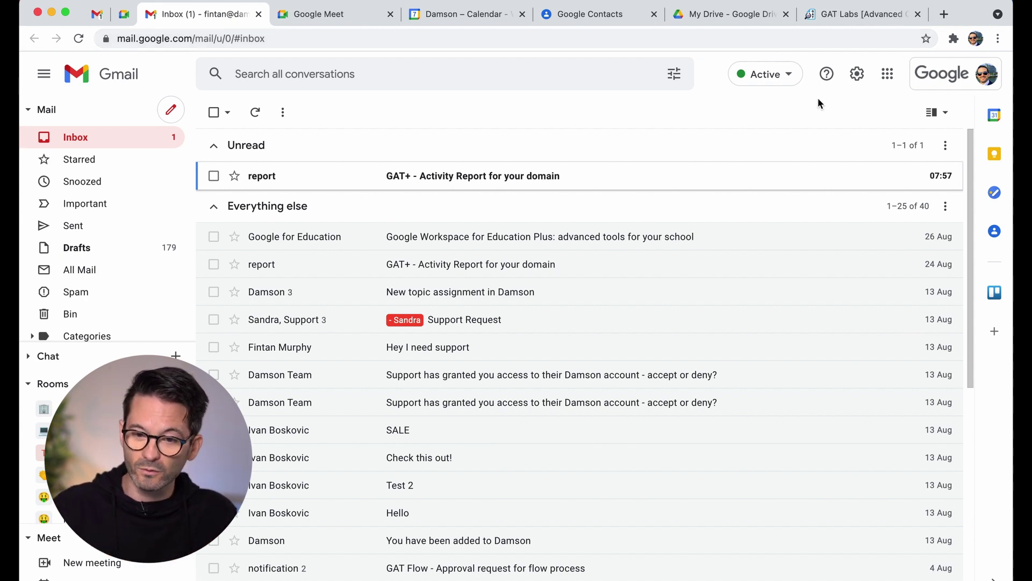
Go to Chrome Settings > Auto-fill > Addresses and more
left_click(998, 39)
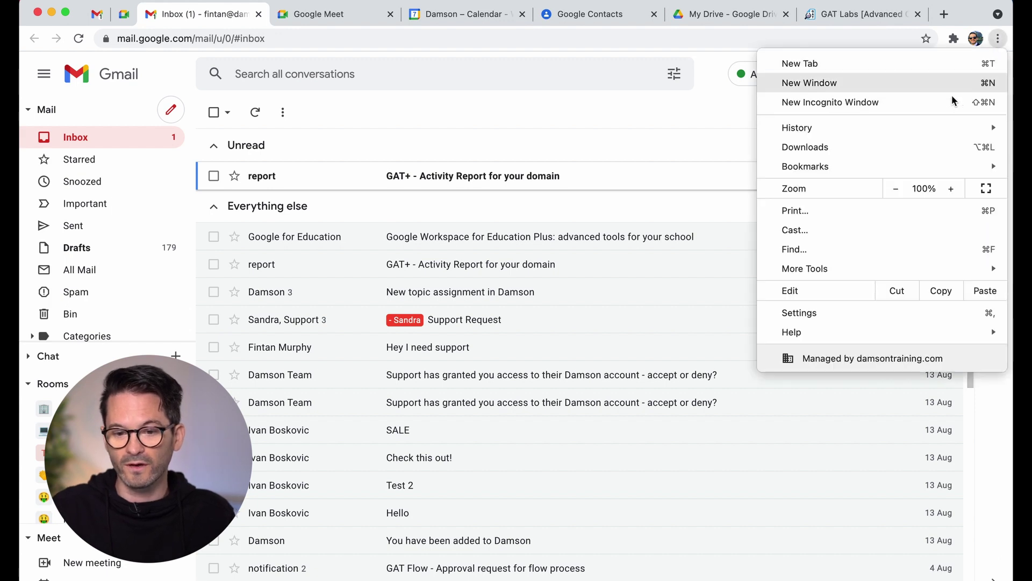
left_click(815, 313)
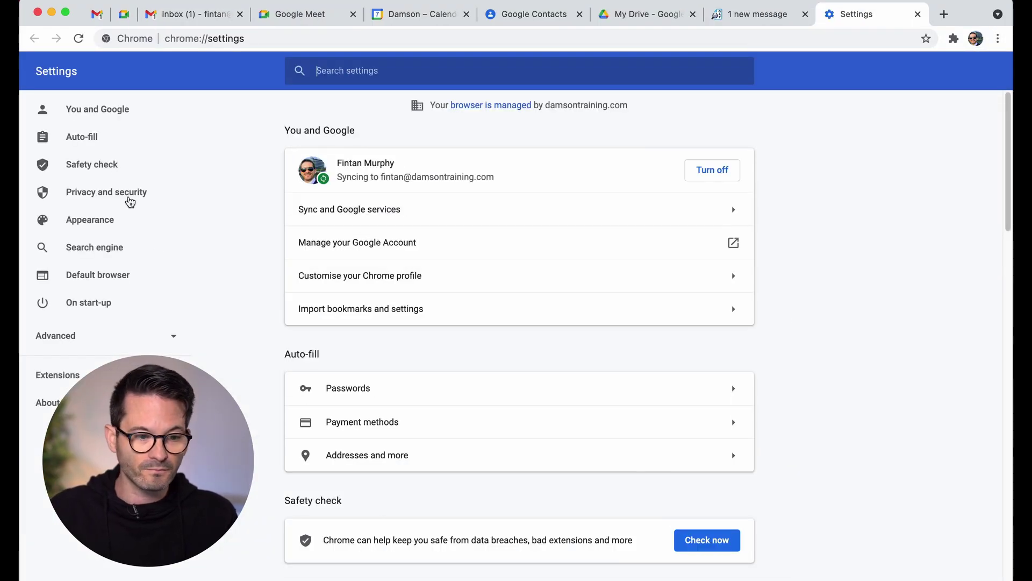
left_click(101, 139)
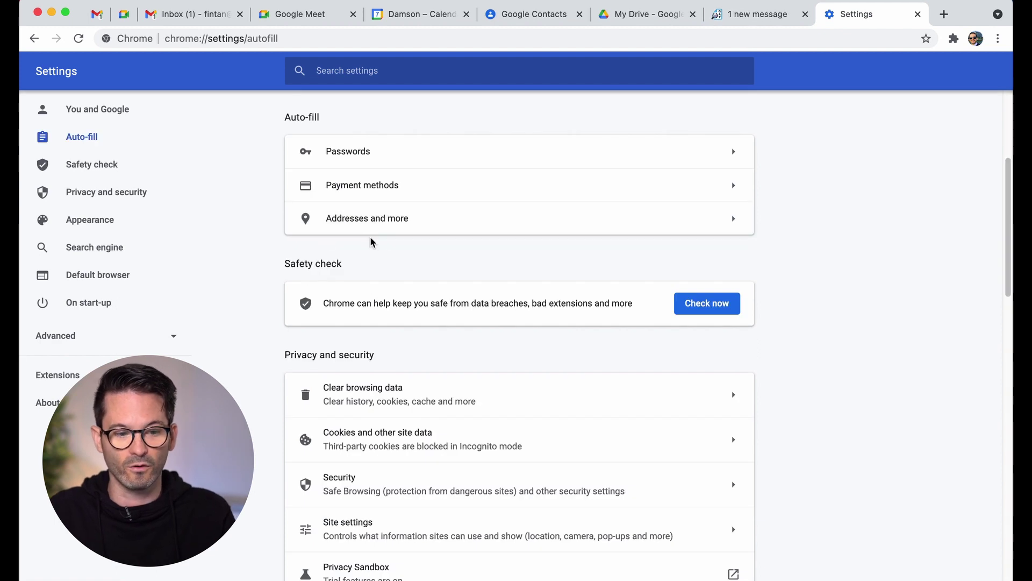
left_click(447, 224)
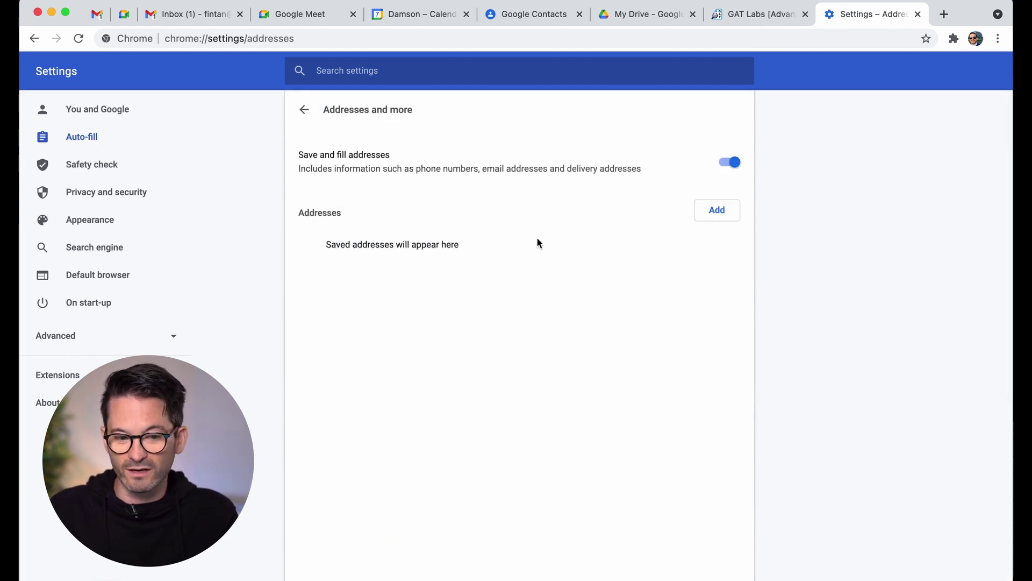
Add and save a new address with the user's name, organisation Damson Cloud and an e-mail address
left_click(709, 215)
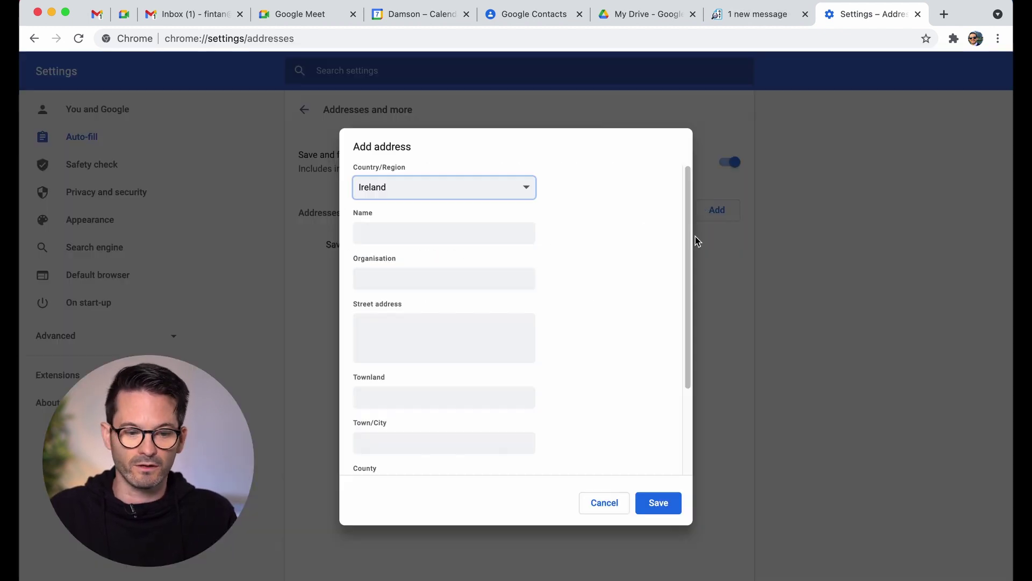
left_click(408, 232)
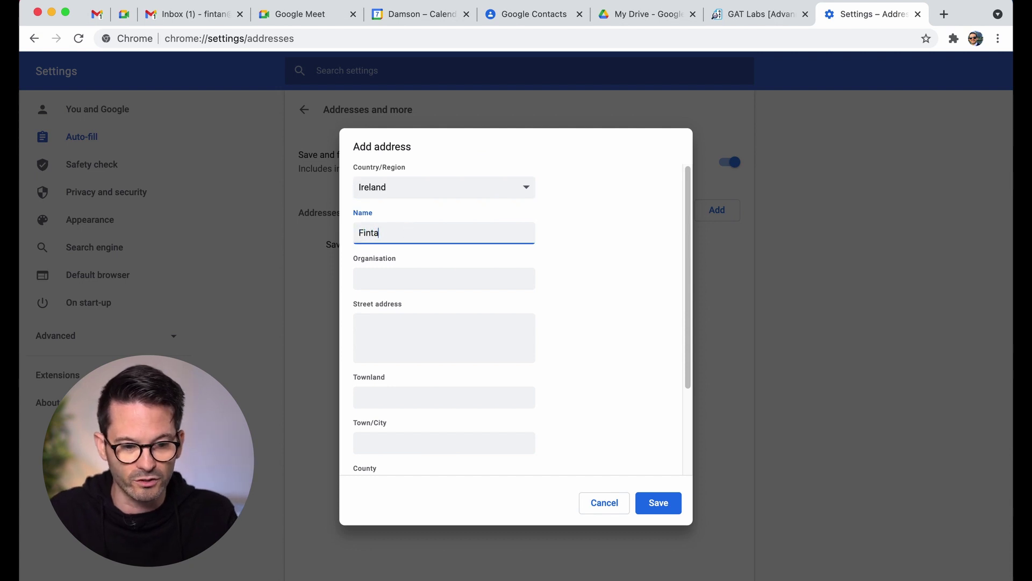
left_click(415, 278)
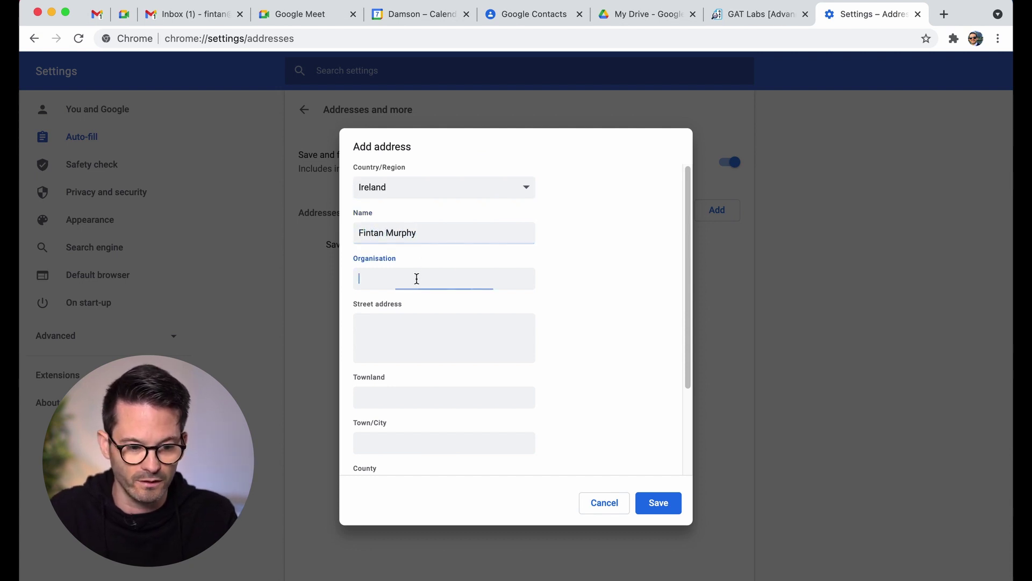
type("Damson Cloud")
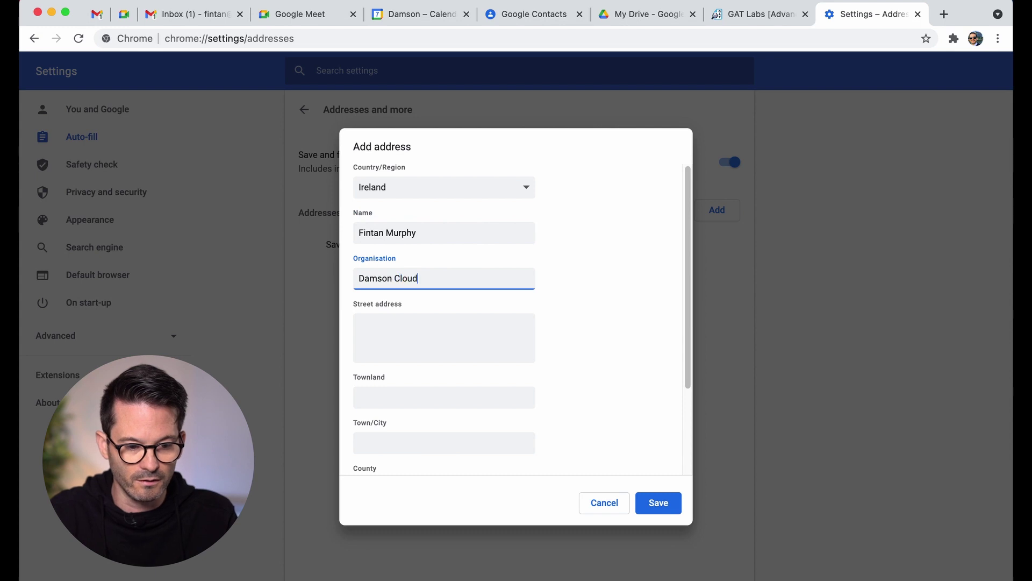
scroll(395, 365, "down", 5)
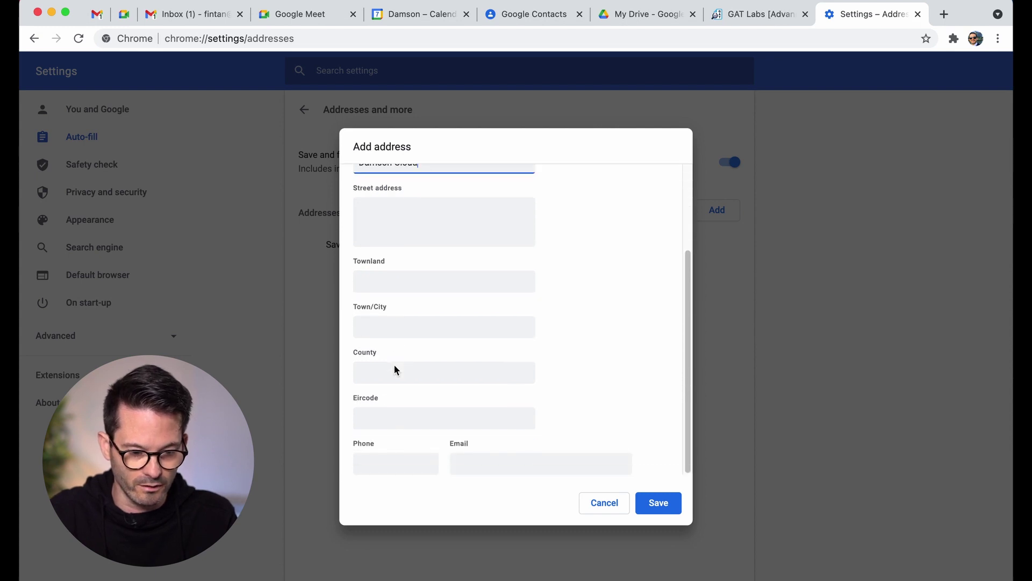
left_click(478, 454)
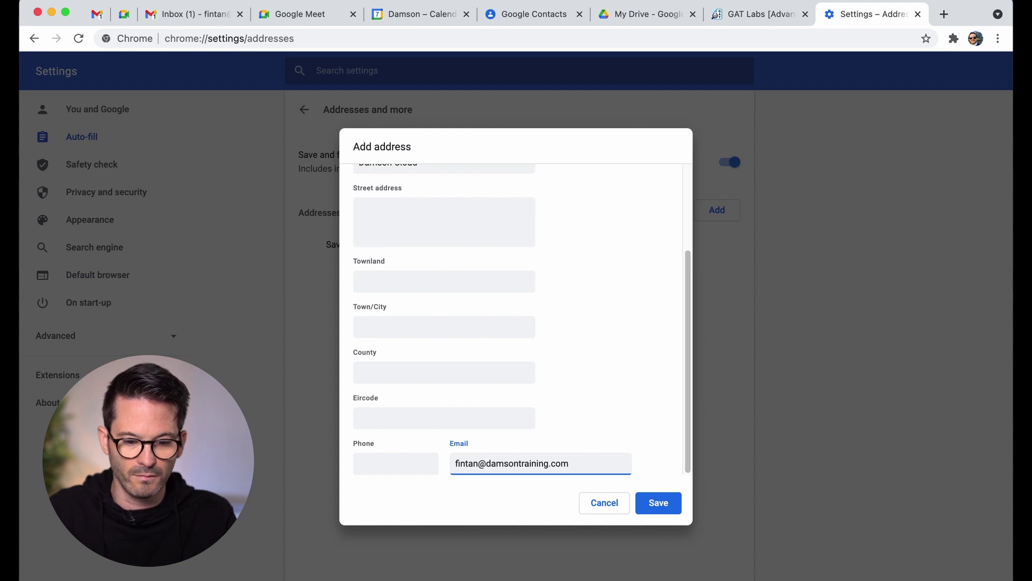
left_click(653, 501)
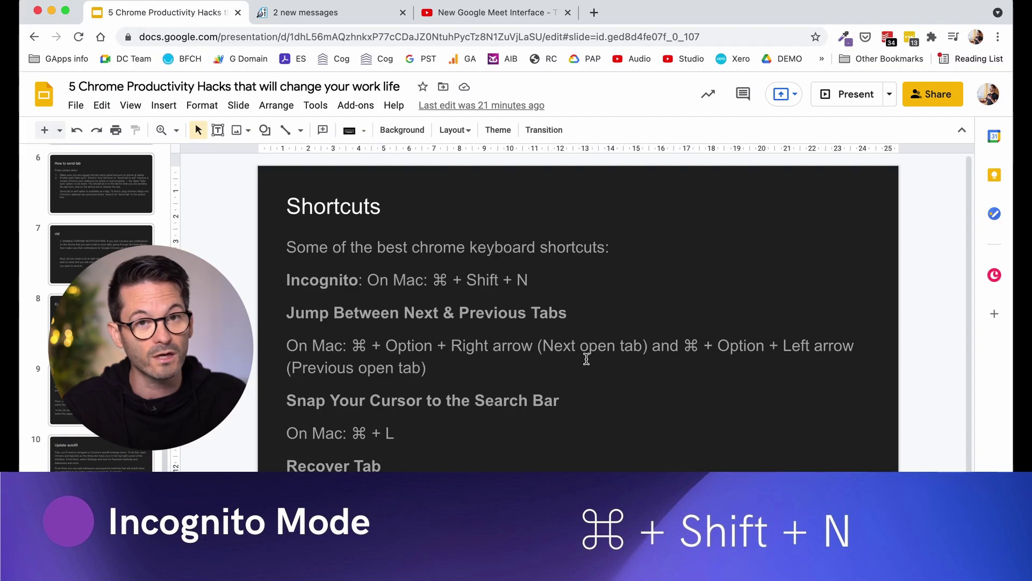
key("super+shift+n")
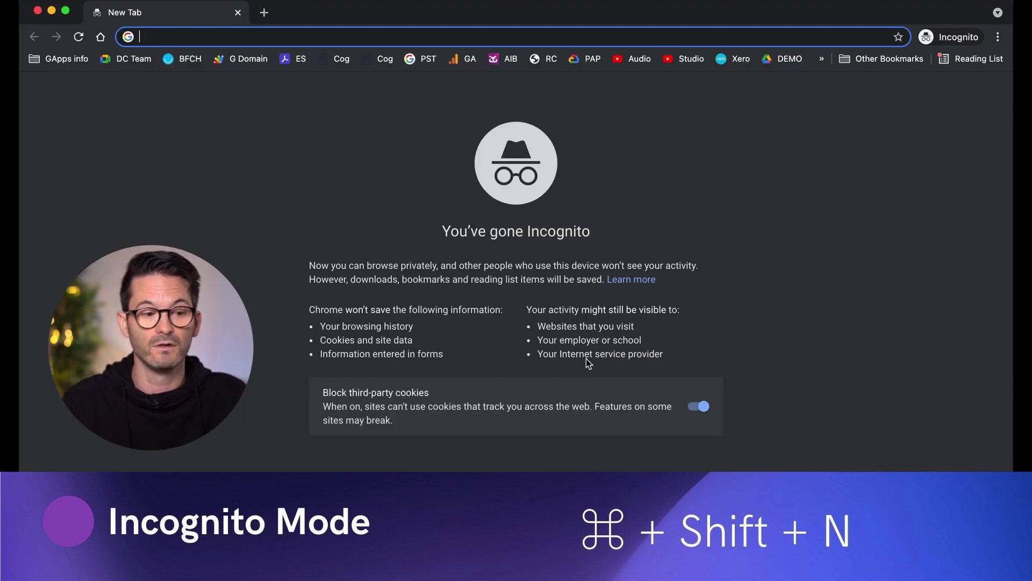
left_click(37, 10)
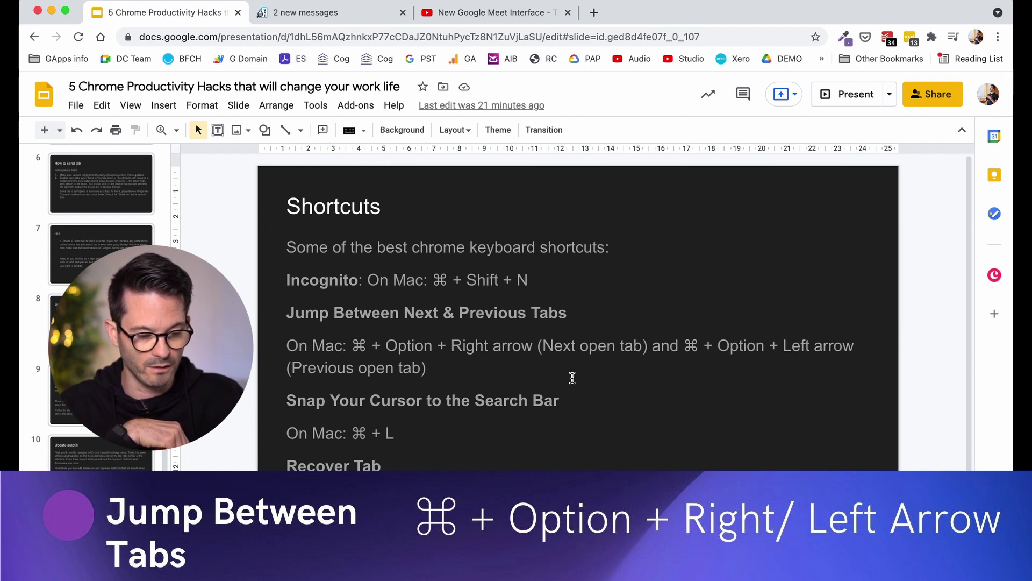
key("super+alt+Right")
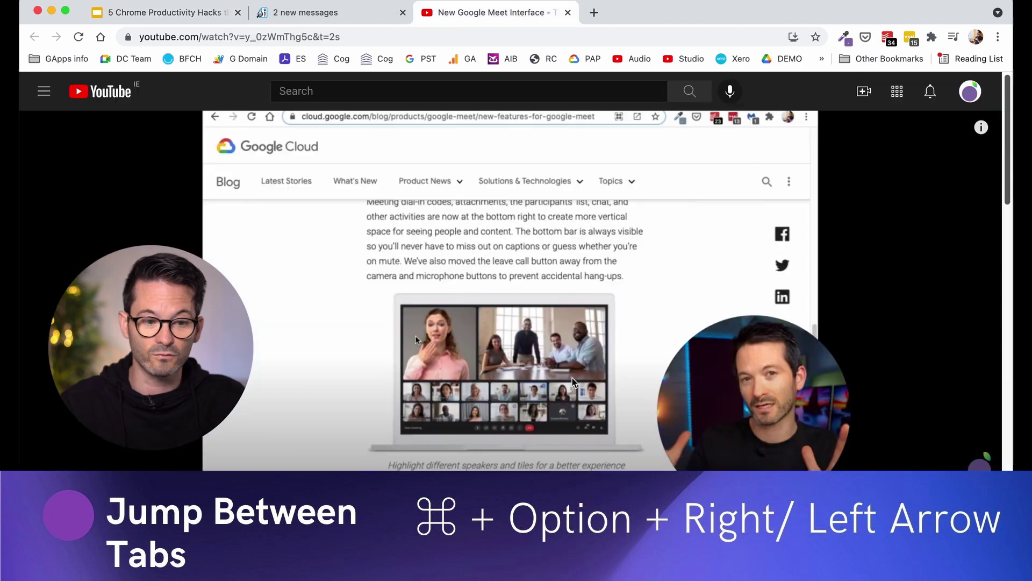
key("super+alt+Right")
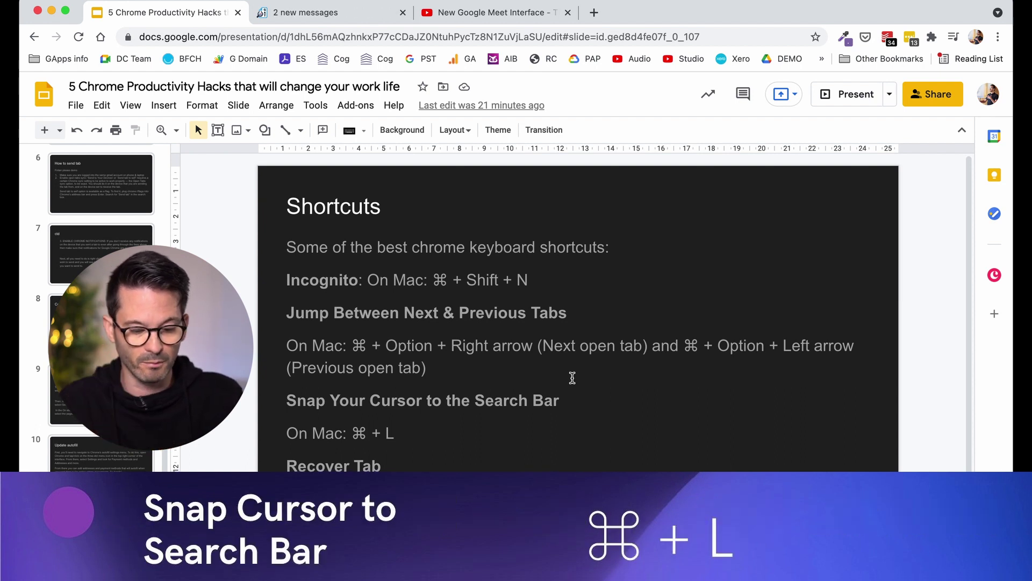
key("super+l")
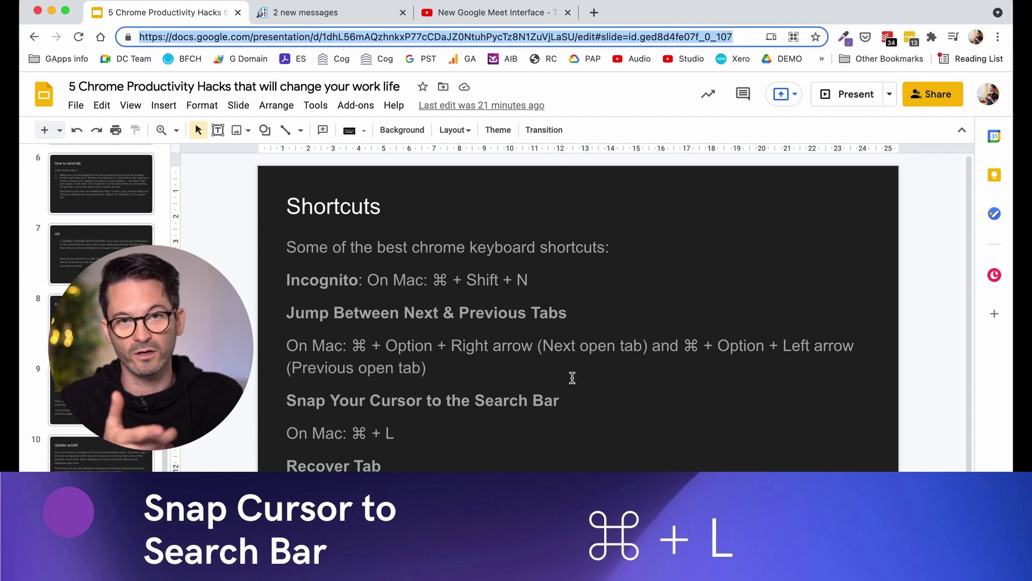
type("fdbsjis")
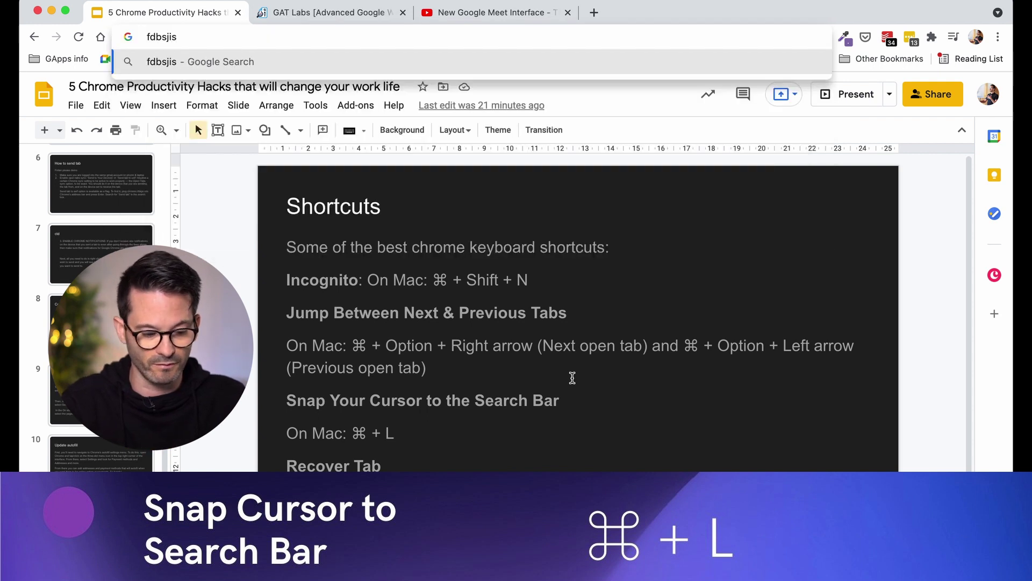
key("super+a")
key("BackSpace")
left_click(484, 312)
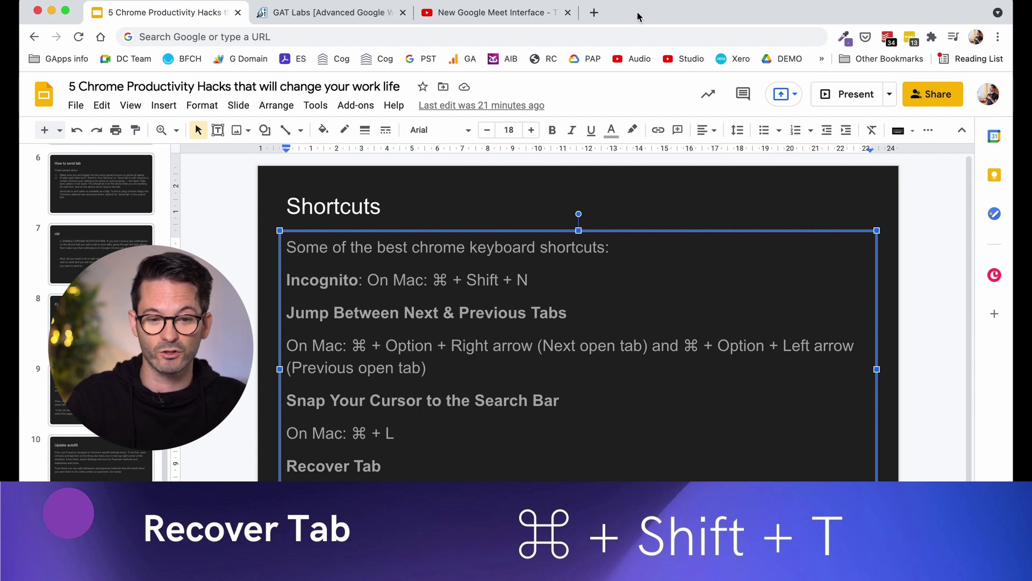
Close and reopen the GAT Labs tab with Cmd+Shift+T, then close its window and restore the Settings tab
left_click(601, 43)
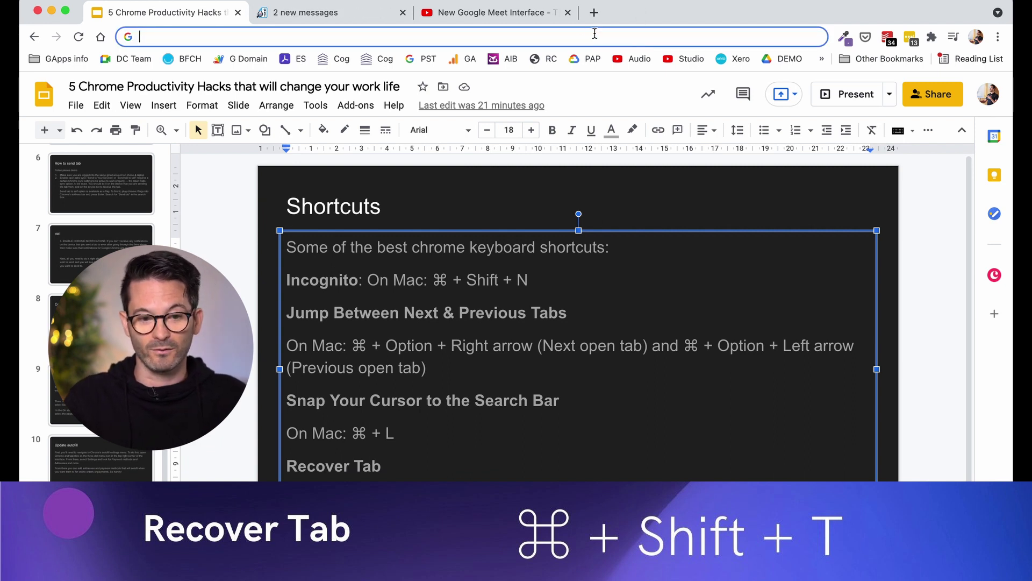
left_click(409, 16)
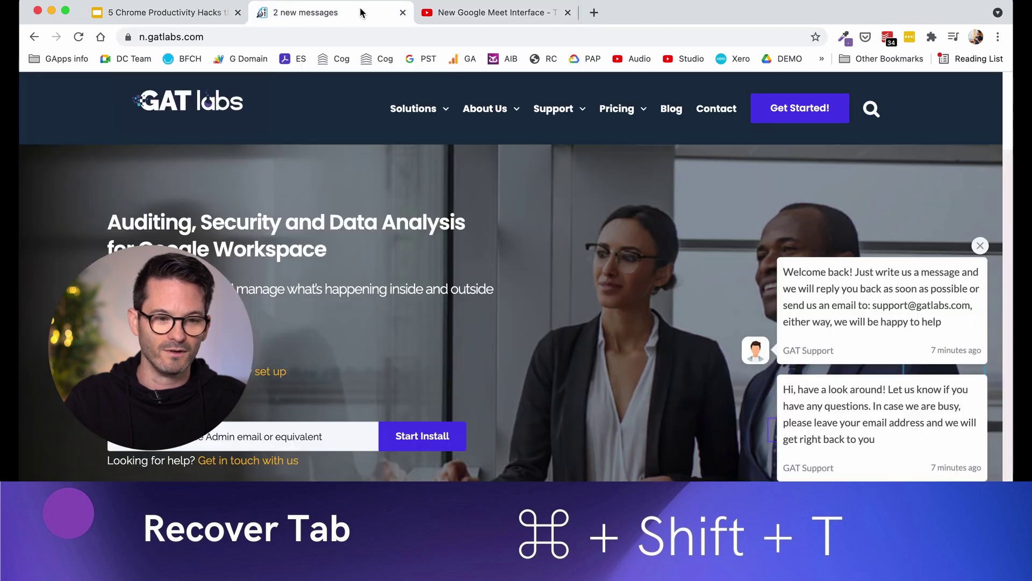
left_click(403, 12)
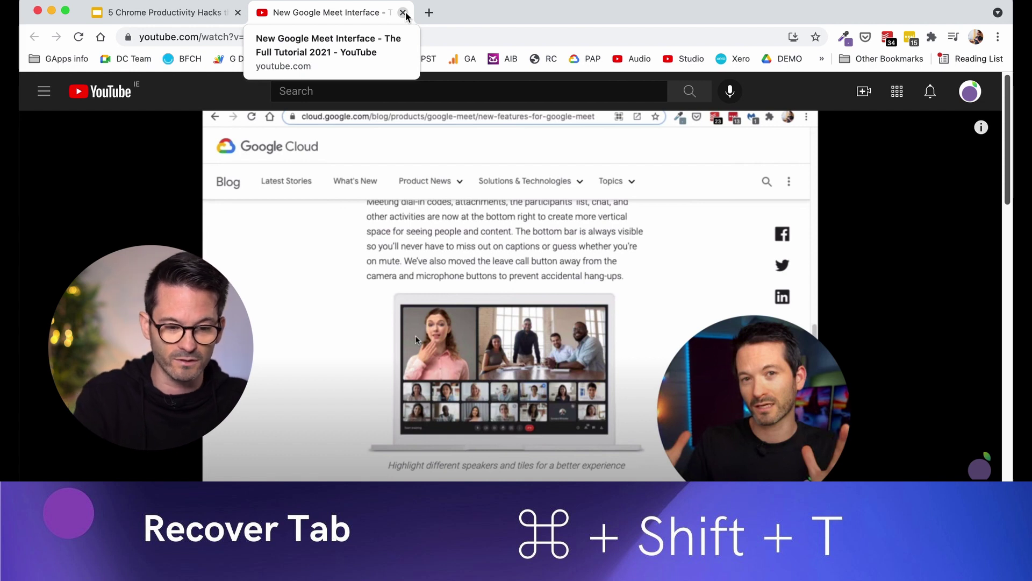
key("super+shift+t")
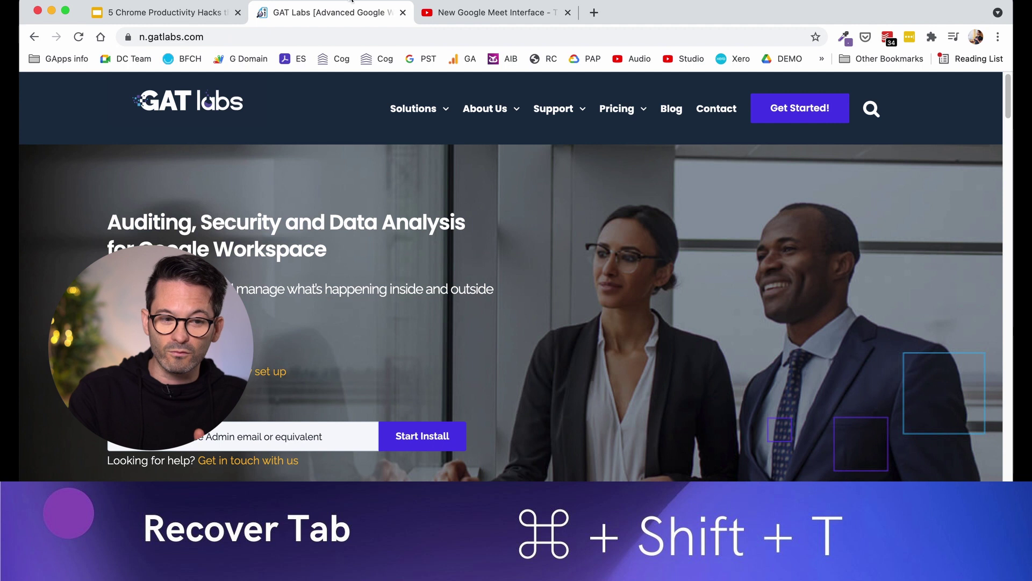
left_click(37, 10)
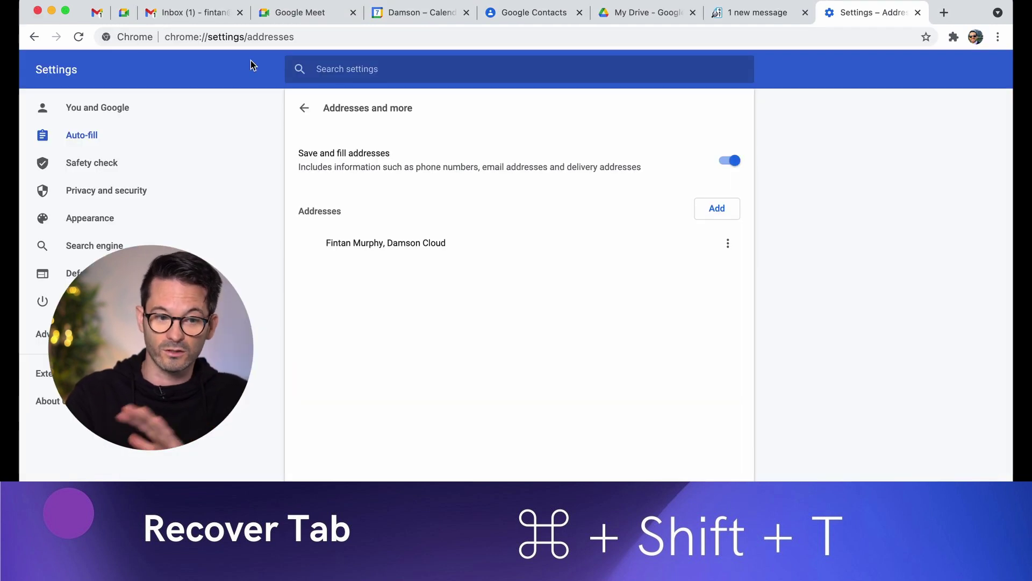
key("super+shift+t")
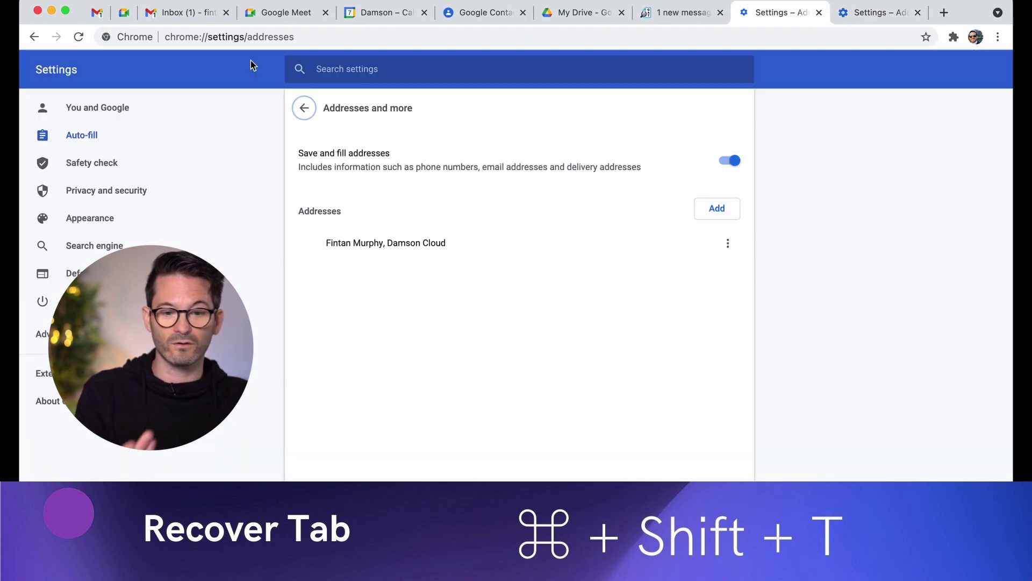